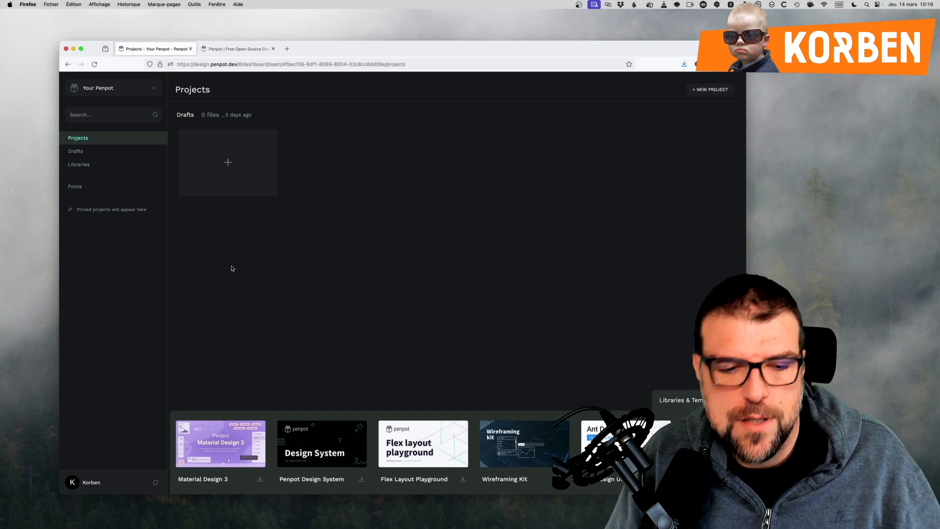
Open the Flex Layout Playground template and check the frog shape in the direction exercise's Try it out board.
left_click(411, 450)
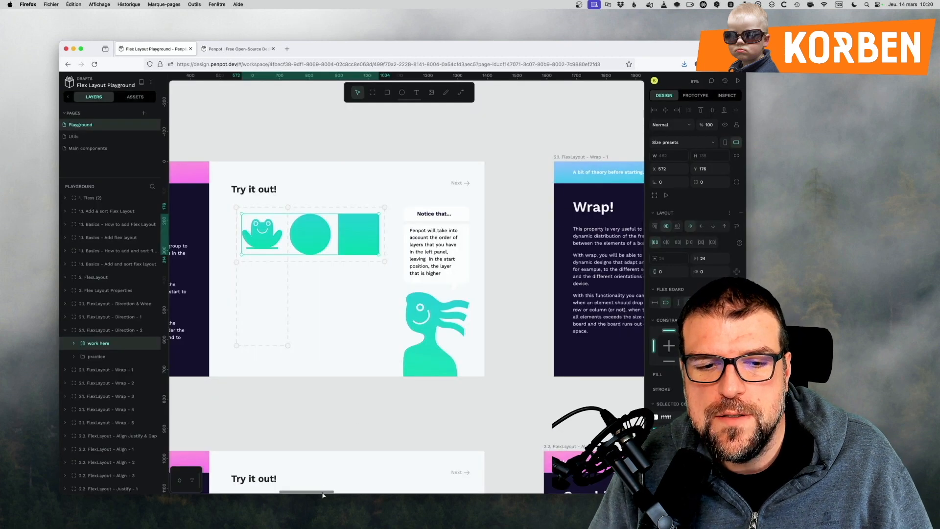
left_click_drag(322, 493, 317, 493)
left_click(321, 233)
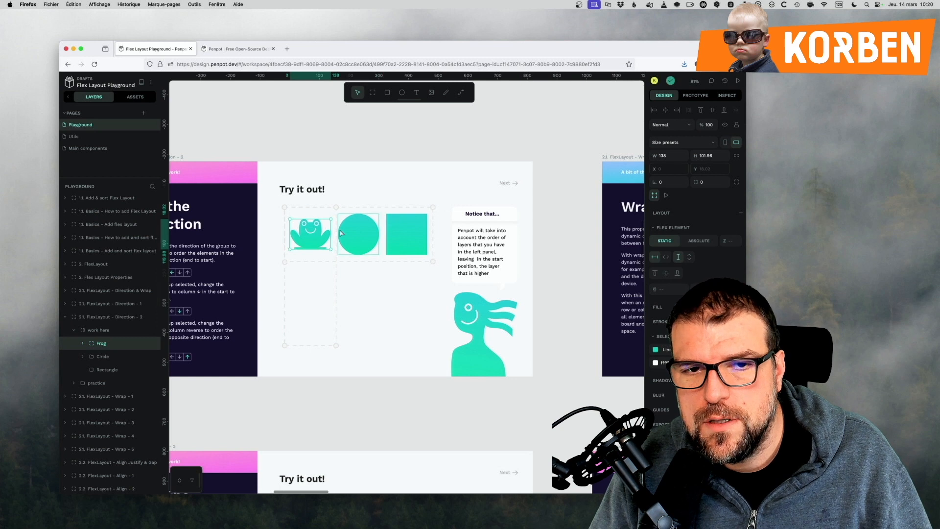
key("Escape")
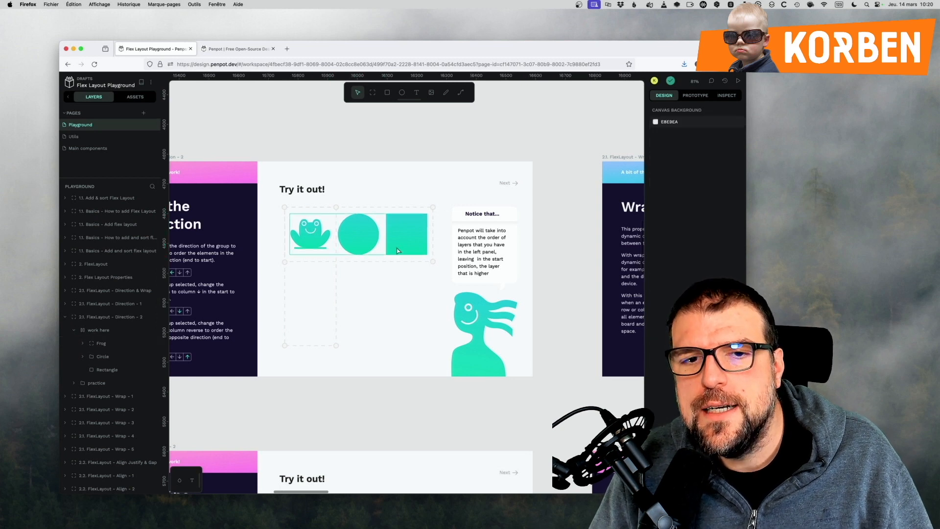
Switch the "work here" board's flex direction to column and finally to row reverse.
left_click(400, 255)
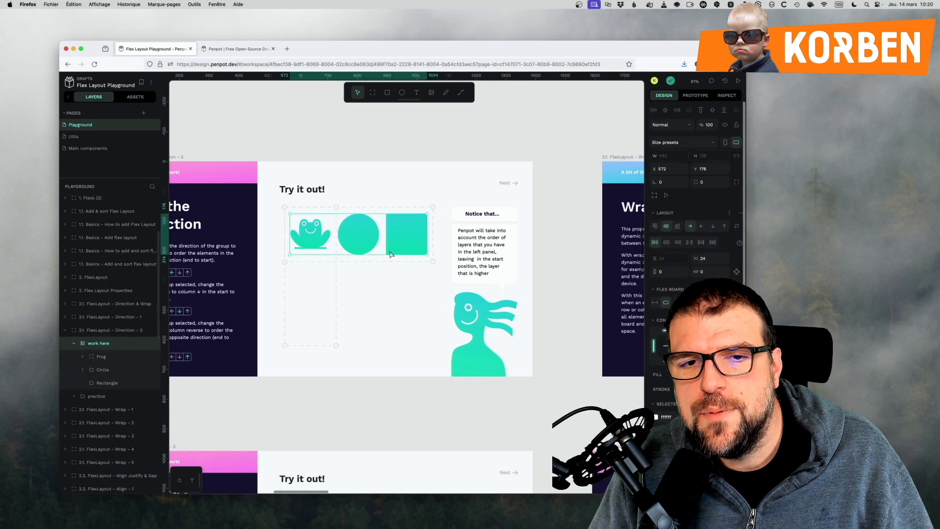
left_click(711, 228)
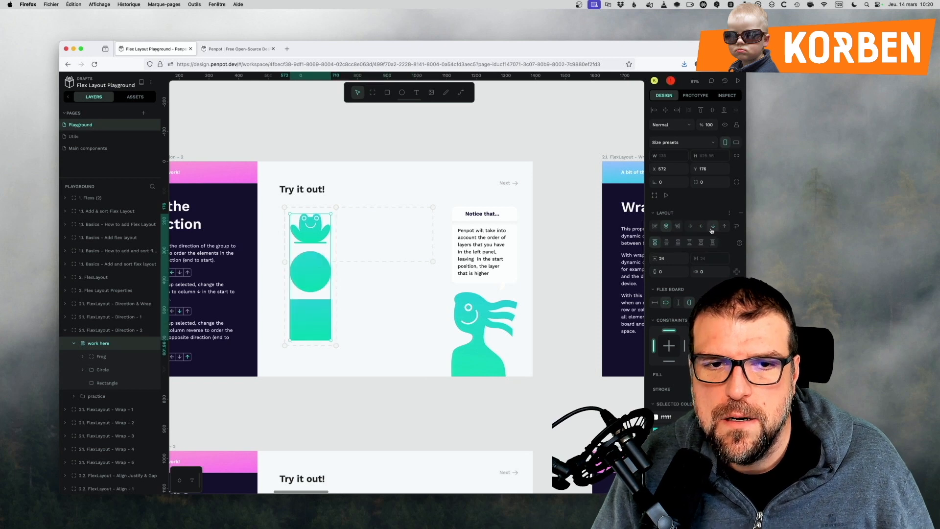
left_click(700, 227)
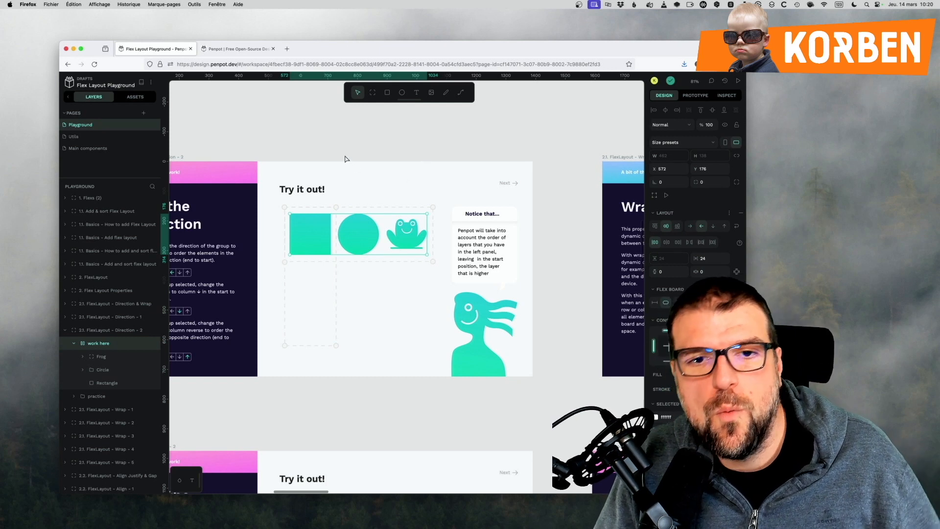
Create a new file in Drafts and draw a wide, flat board about 706 × 61 on its canvas.
left_click(108, 85)
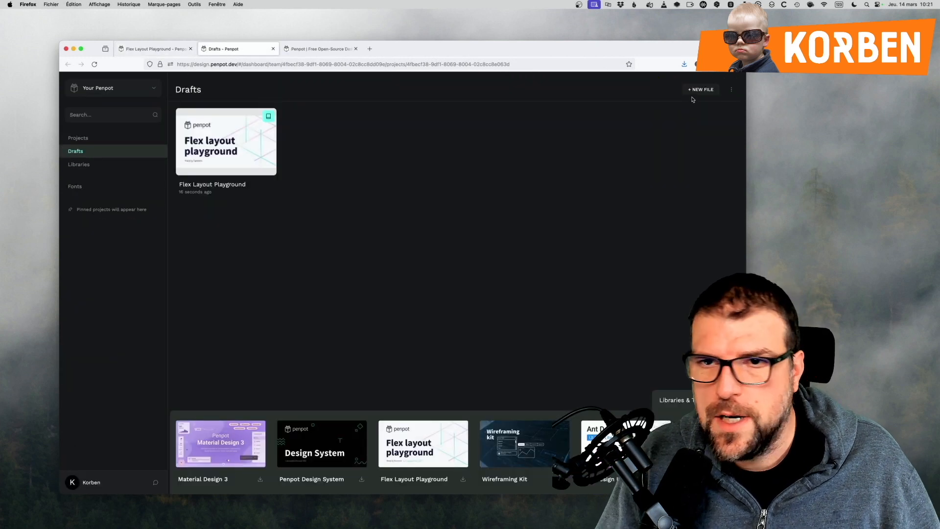
left_click(692, 92)
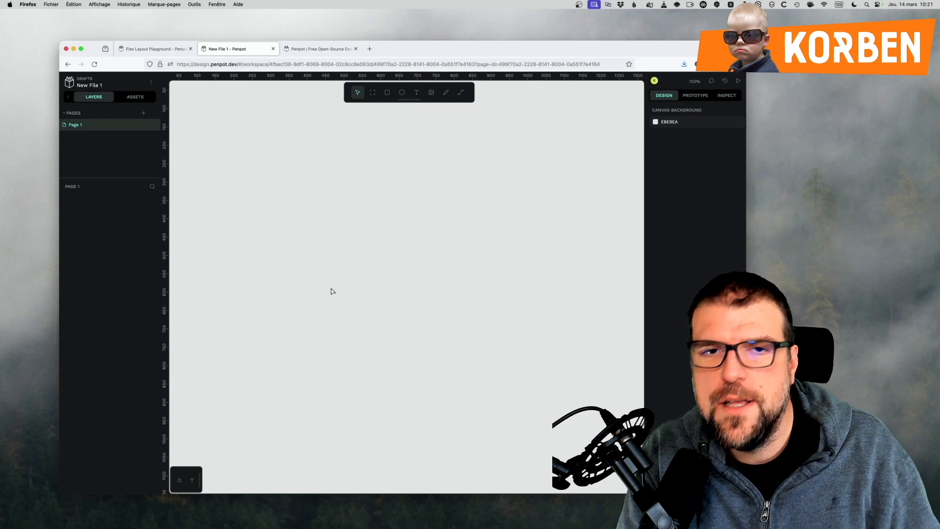
mouse_move(274, 175)
left_mouse_down()
mouse_move(445, 230)
mouse_move(533, 197)
left_mouse_up()
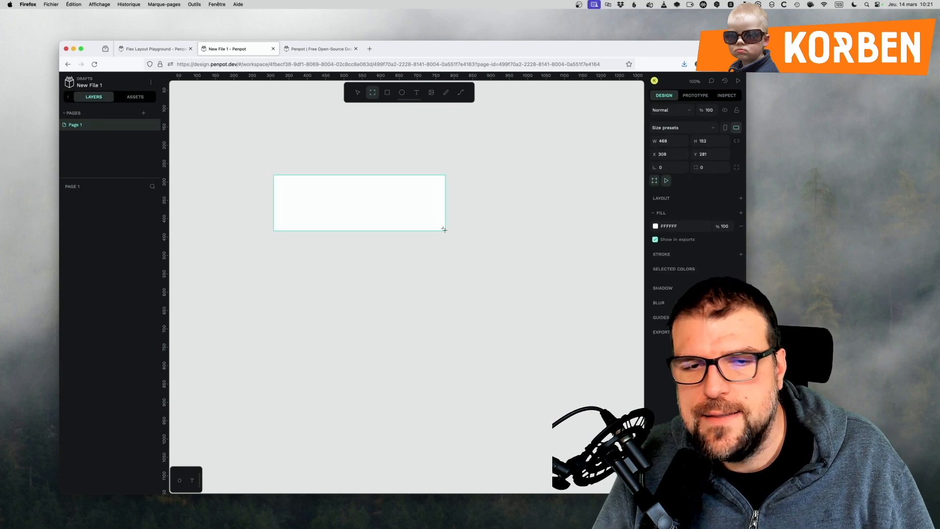
Add the text "Menu 1" inside the board near its left edge.
left_click(371, 236)
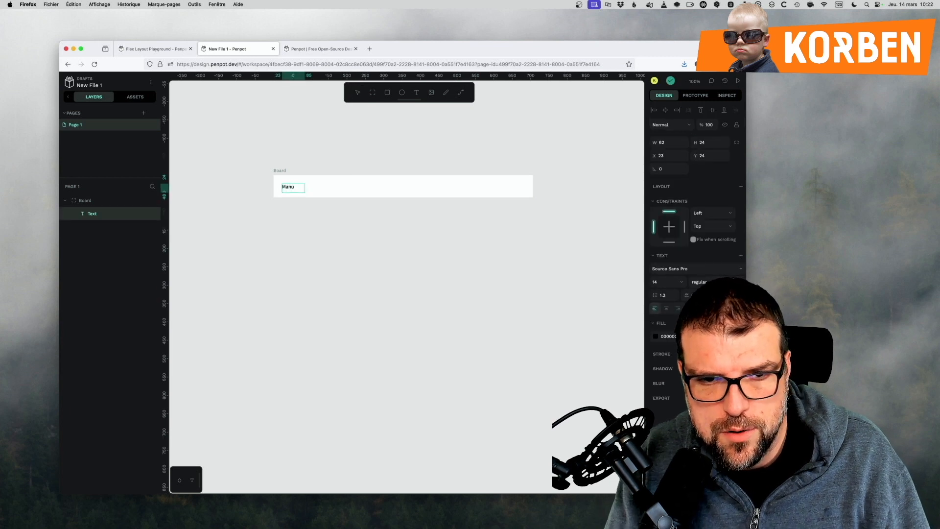
key("BackSpace")
type("enu 1")
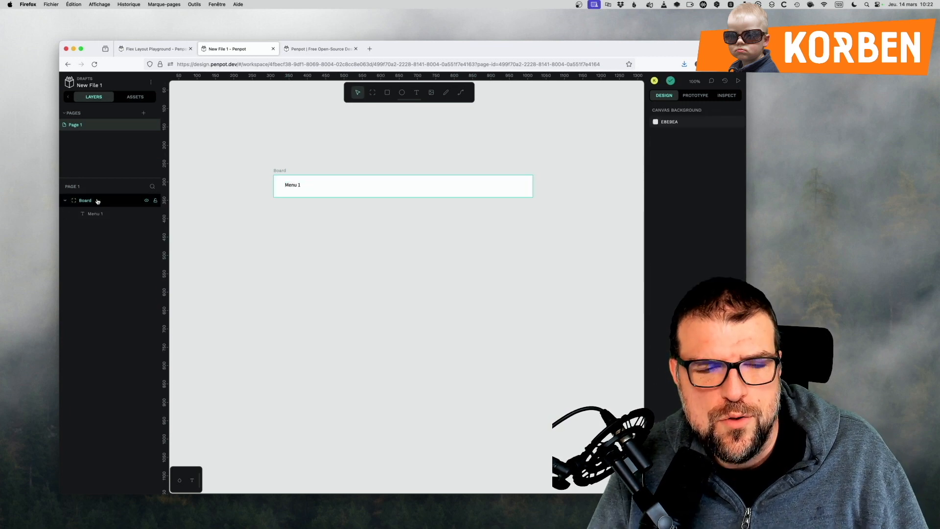
Add a flex layout to the board containing the Menu 1 text.
left_click(97, 201)
right_click(97, 201)
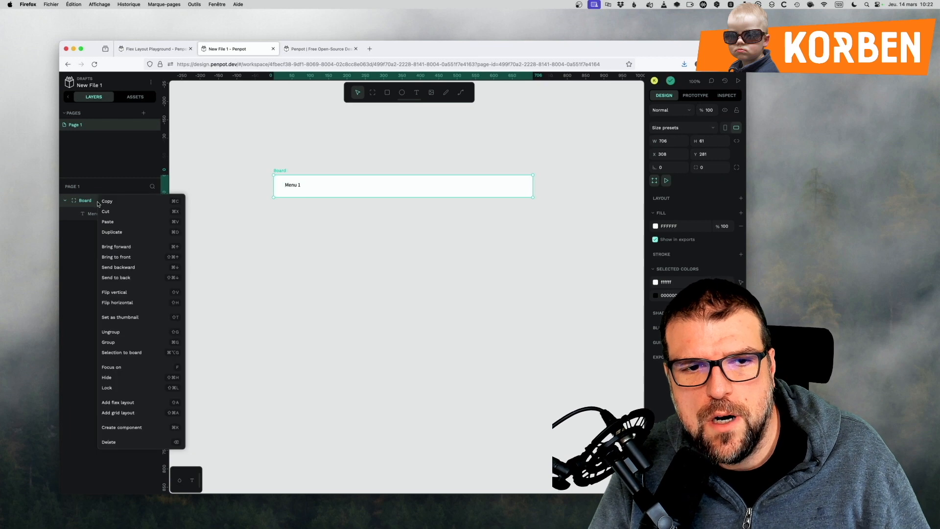
left_click(117, 402)
Duplicate the Menu 1 text repeatedly to fill the flex board with ten menu items.
left_click(286, 189)
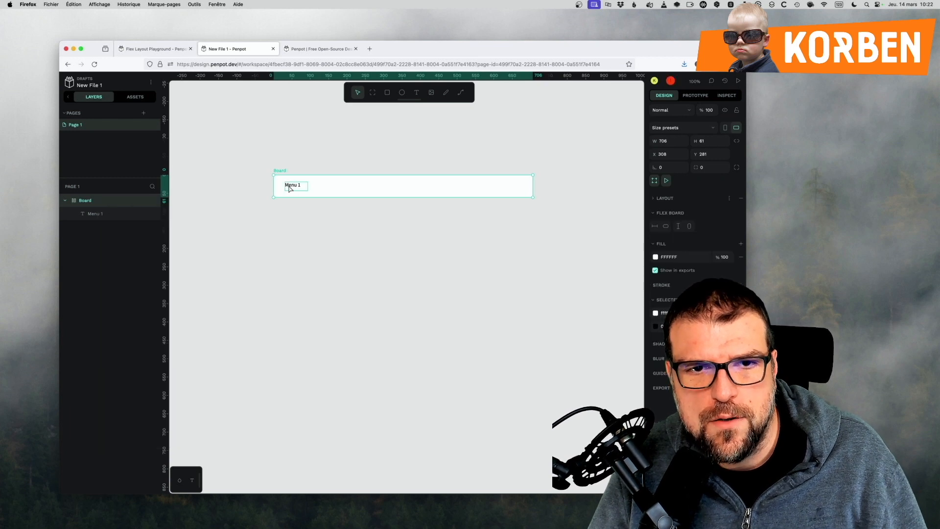
key("super+d")
key("super+d")
key("super+d")
key("super+d")
key("super+d")
key("super+d")
key("super+d")
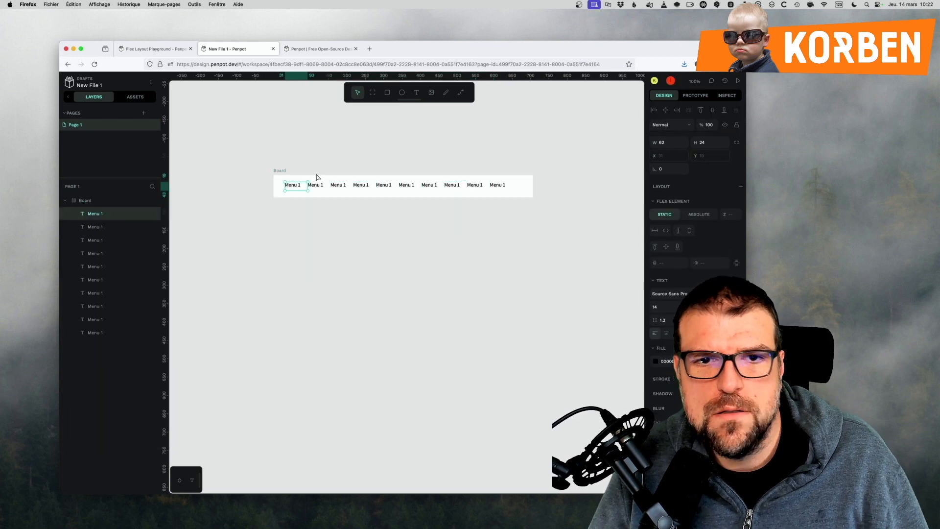
Renumber the duplicated menu texts in order from Menu 2 through Menu 9.
left_click(338, 185)
double_click(362, 185)
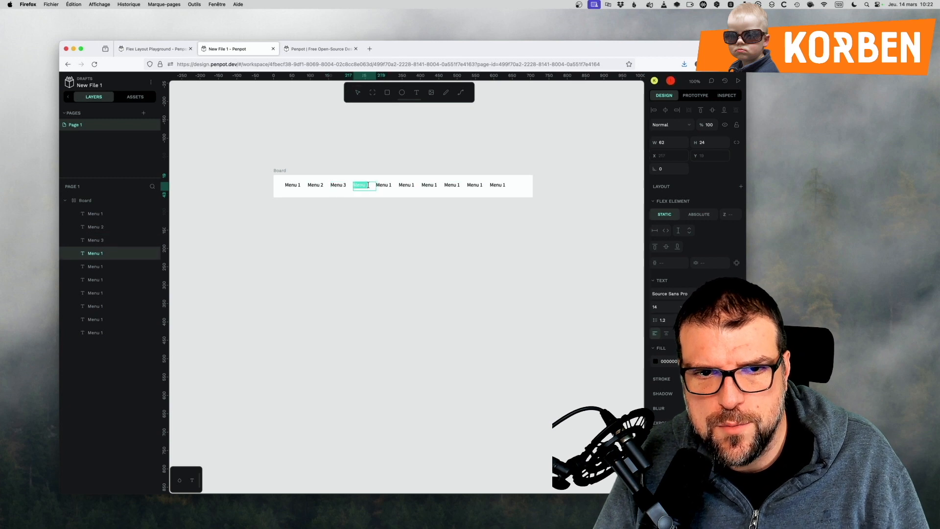
type("Menu 4")
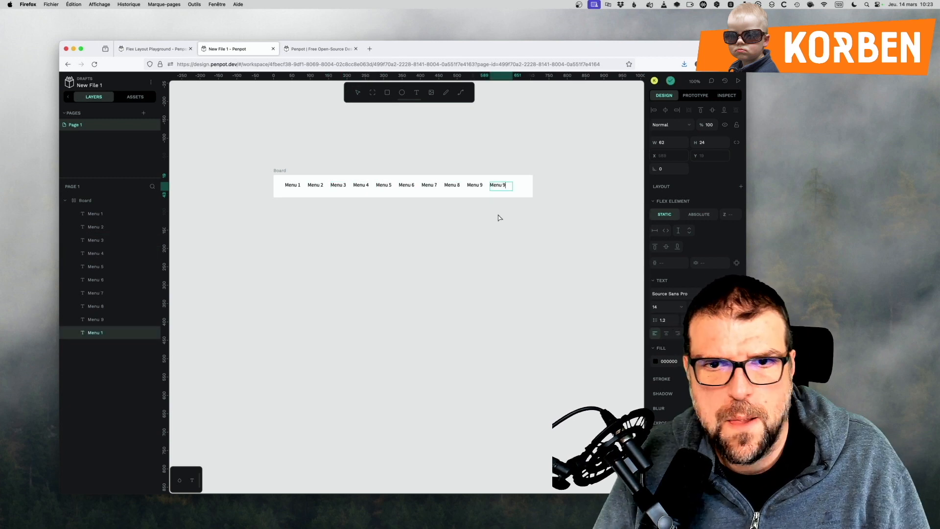
key("shift+Return")
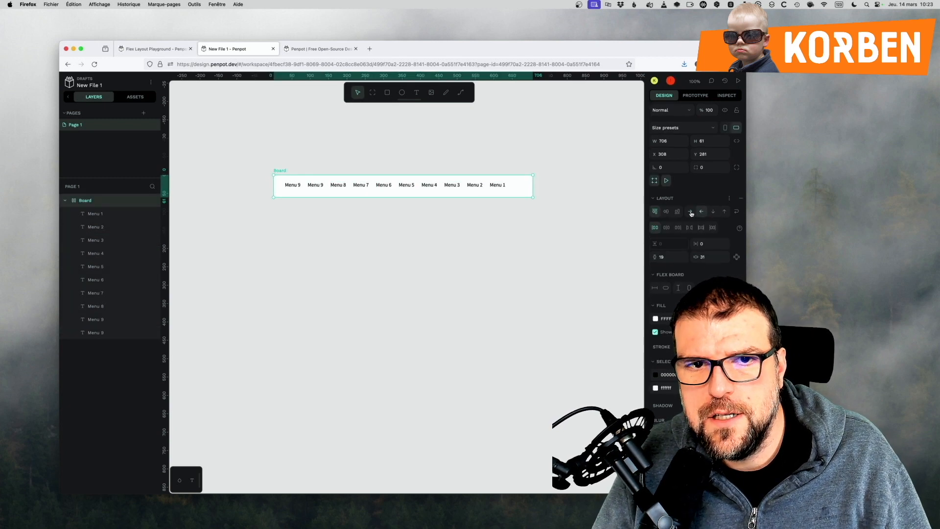
Compare the column and row flex directions on the resized menu board, finishing on row with the board about 55 high.
left_click(713, 211)
left_click_drag(403, 196, 391, 278)
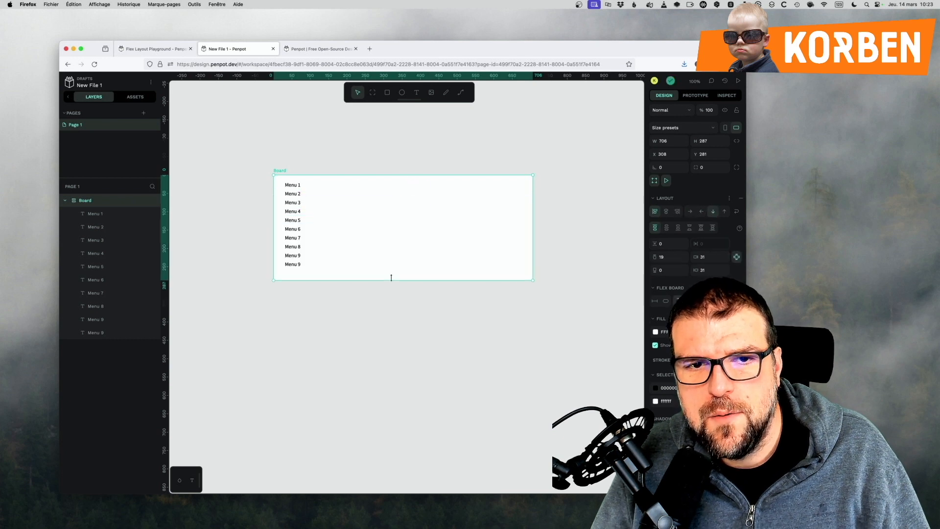
left_click(693, 212)
left_click(713, 211)
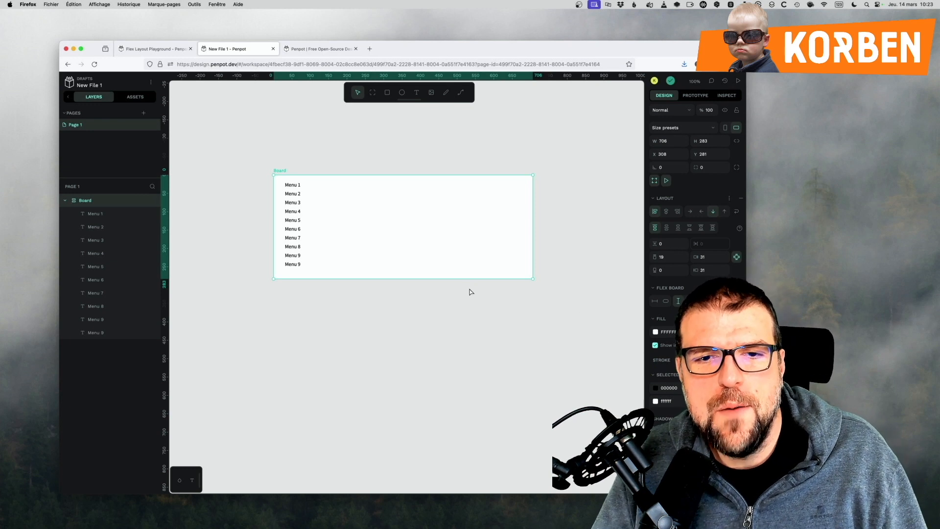
left_click(690, 211)
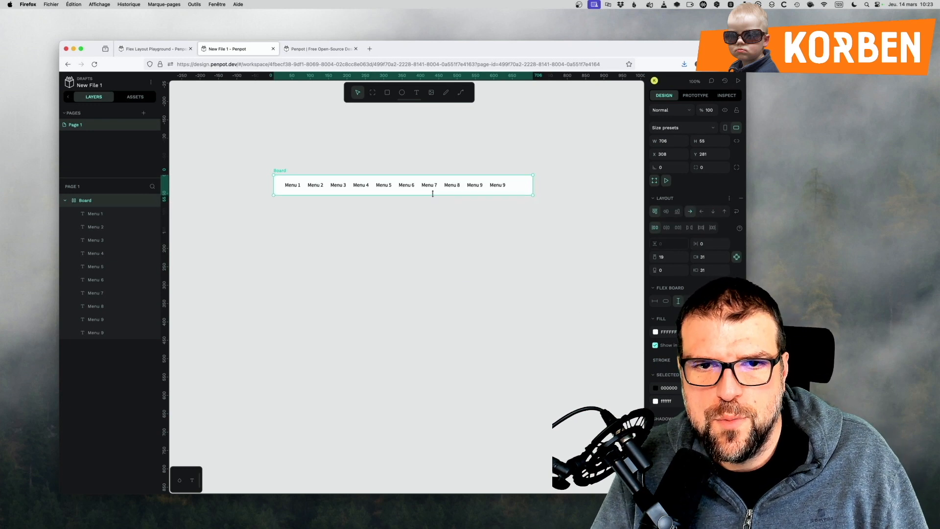
Draw a second board about 701 × 499 below the menu board and add a grid layout to it.
left_click(419, 250)
key("b")
left_click_drag(276, 224, 534, 406)
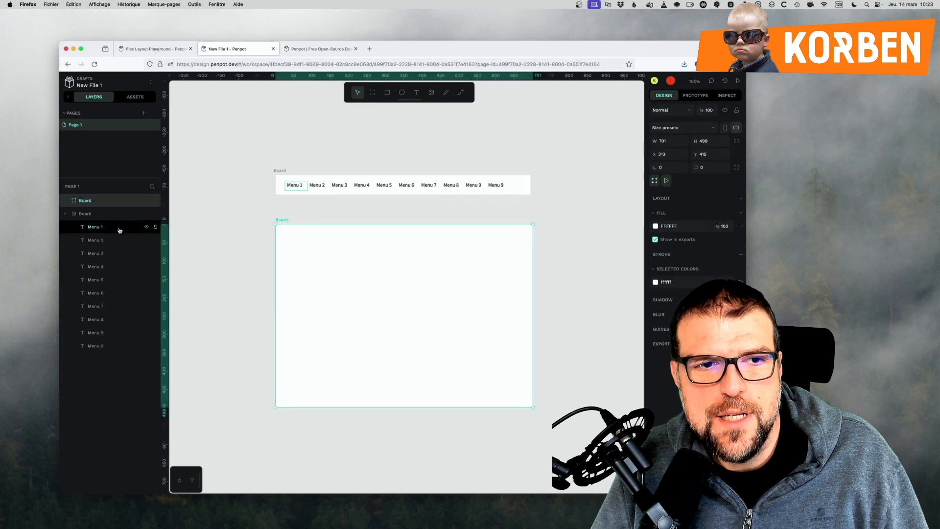
right_click(93, 201)
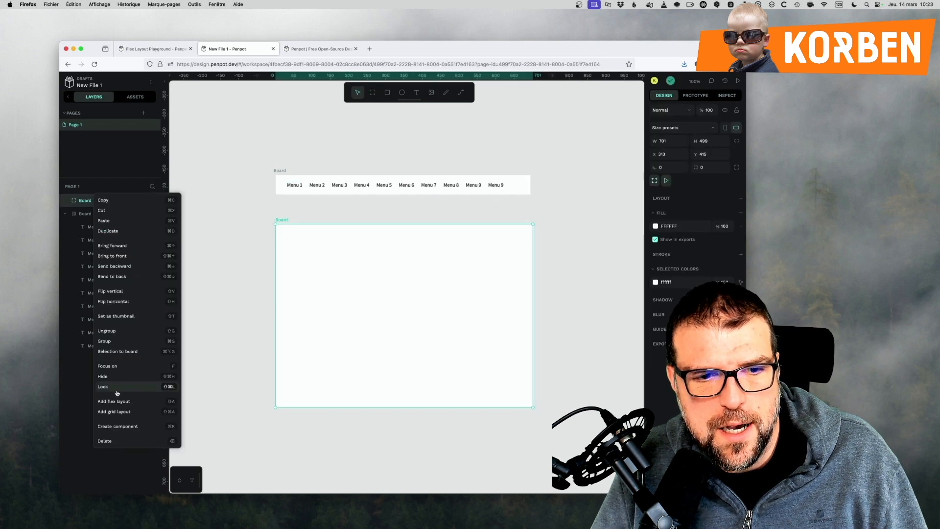
left_click(113, 413)
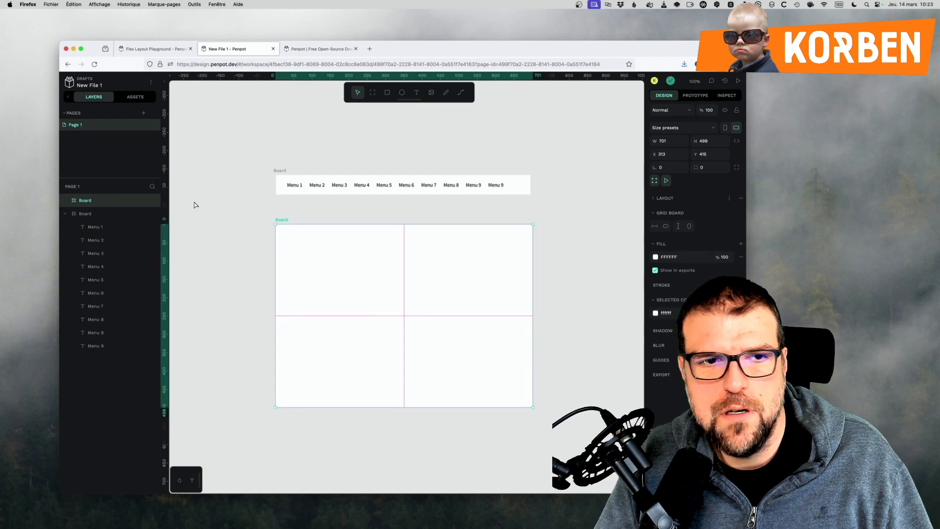
Edit the lower board's grid to add a third column and a third row.
left_click(239, 381)
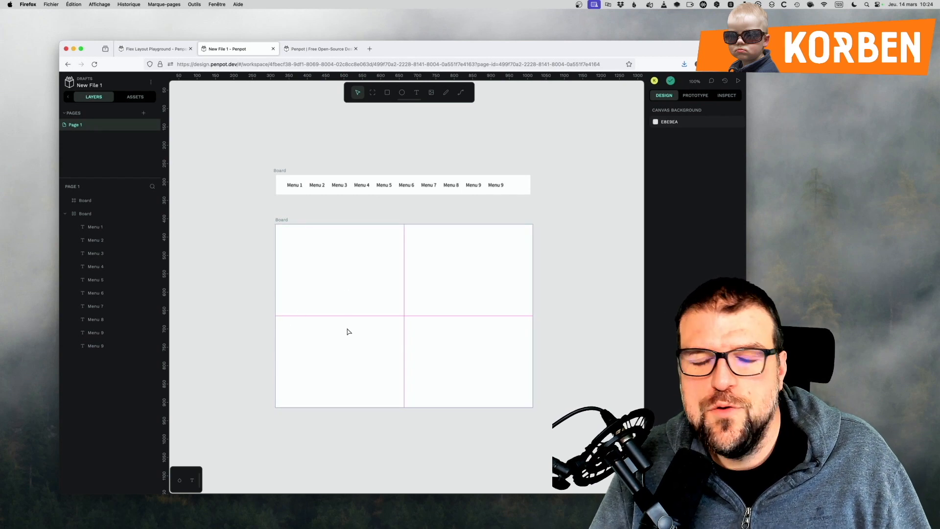
left_click(333, 277)
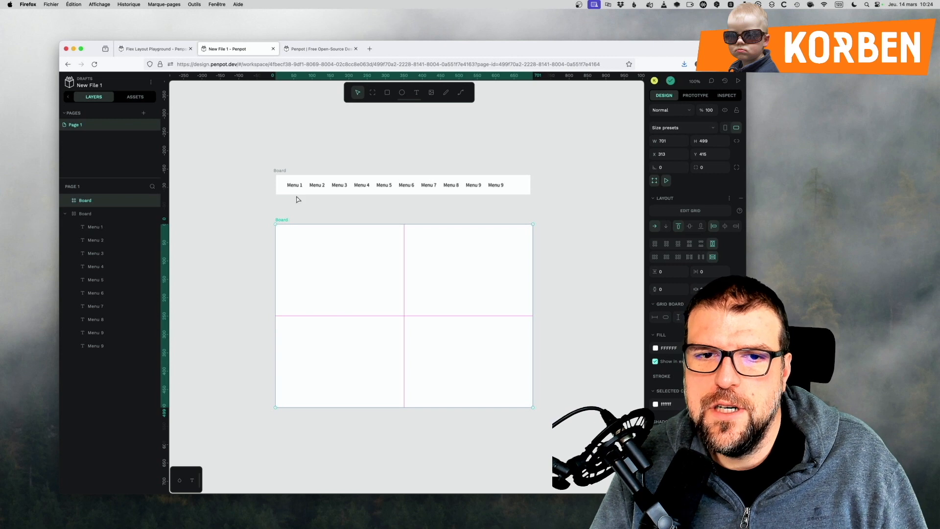
scroll(602, 338, "down", 2)
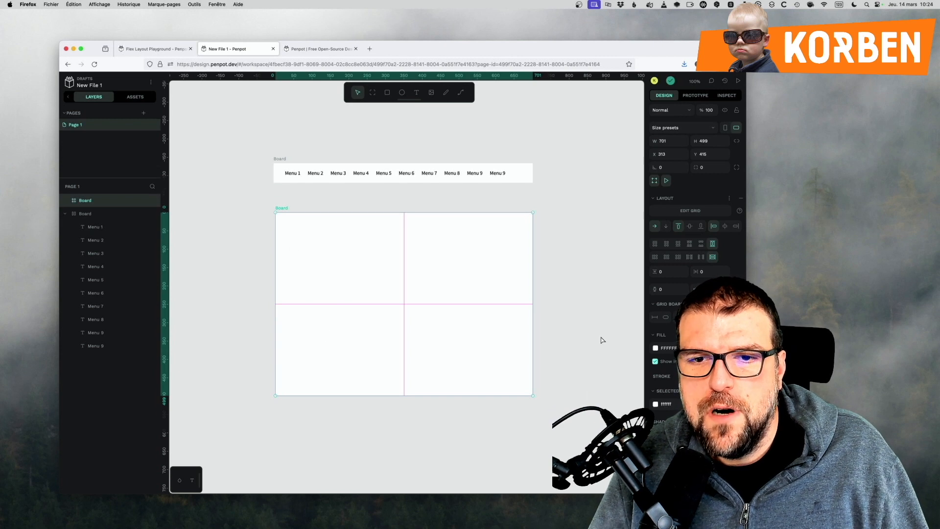
left_click(684, 211)
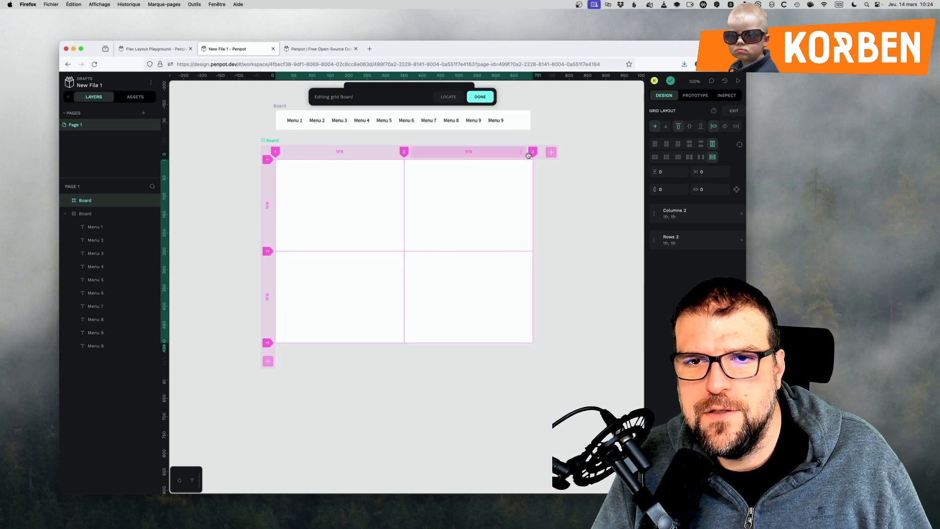
left_click(550, 154)
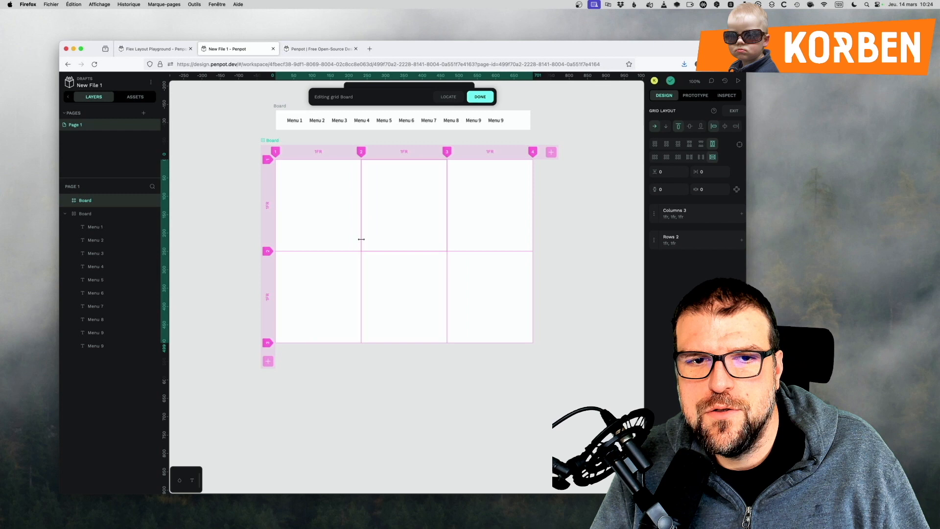
left_click(268, 361)
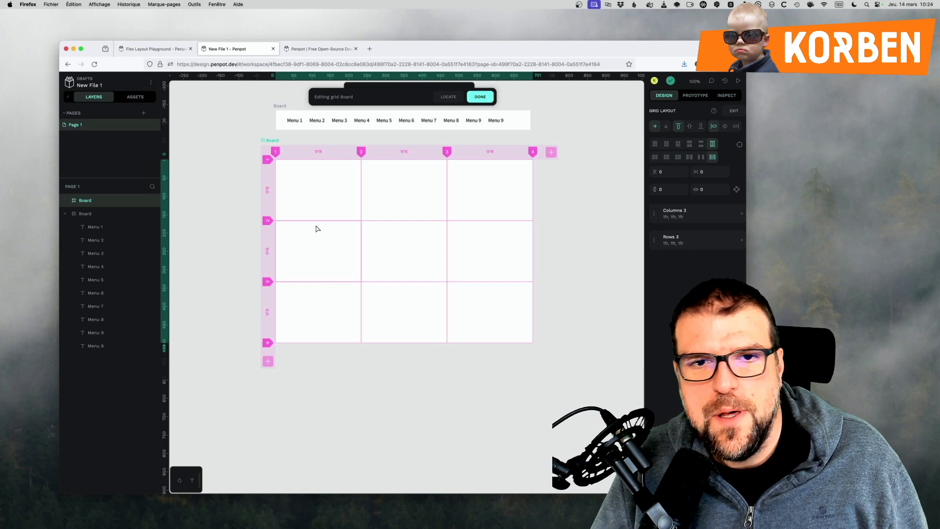
left_click(548, 227)
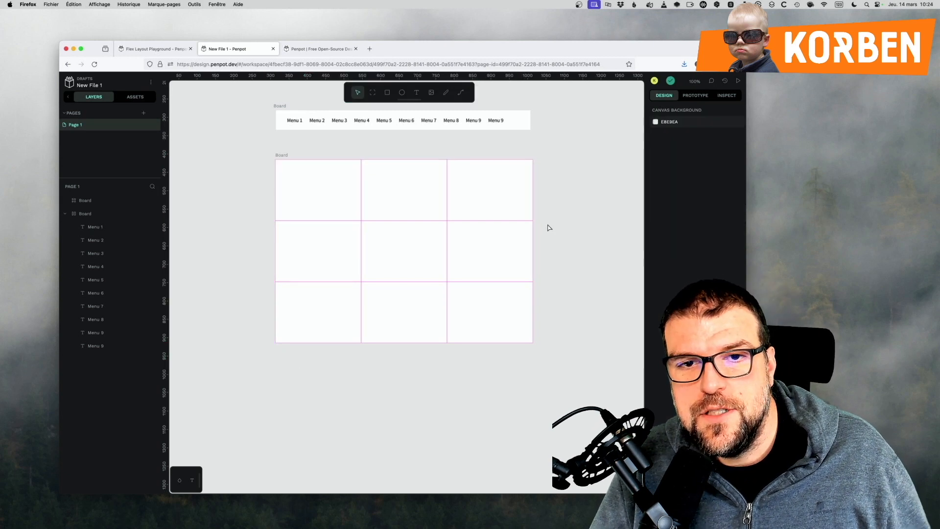
Reopen the grid for editing and move the divider after the first column to make that column narrower.
left_click(327, 202)
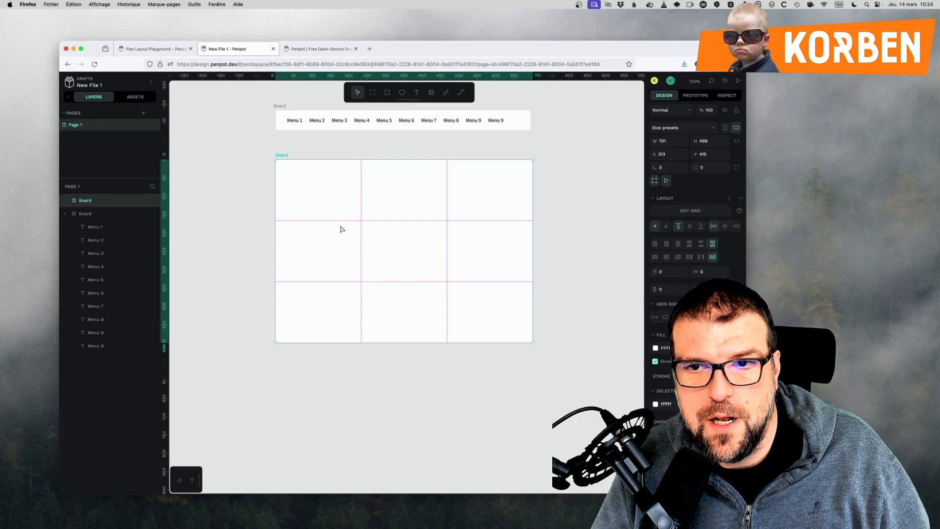
double_click(322, 192)
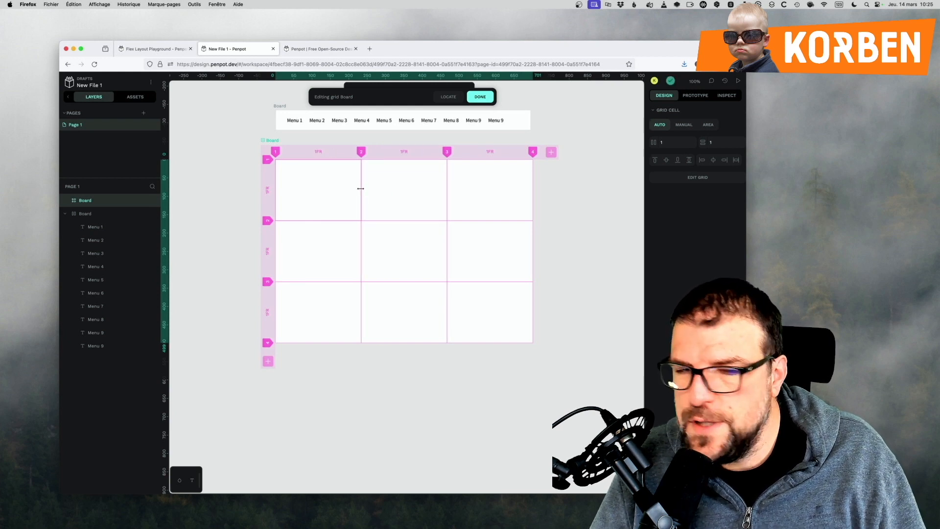
scroll(360, 188, "up", 3)
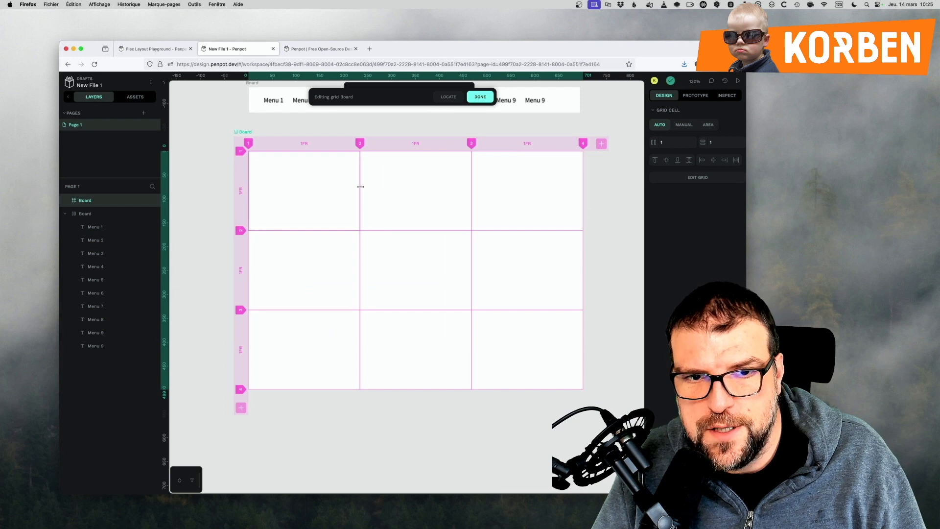
mouse_move(359, 186)
left_mouse_down()
mouse_move(395, 188)
mouse_move(306, 193)
mouse_move(409, 198)
mouse_move(288, 206)
mouse_move(341, 208)
mouse_move(321, 213)
mouse_move(305, 168)
mouse_move(372, 168)
mouse_move(342, 174)
mouse_move(363, 178)
left_mouse_up()
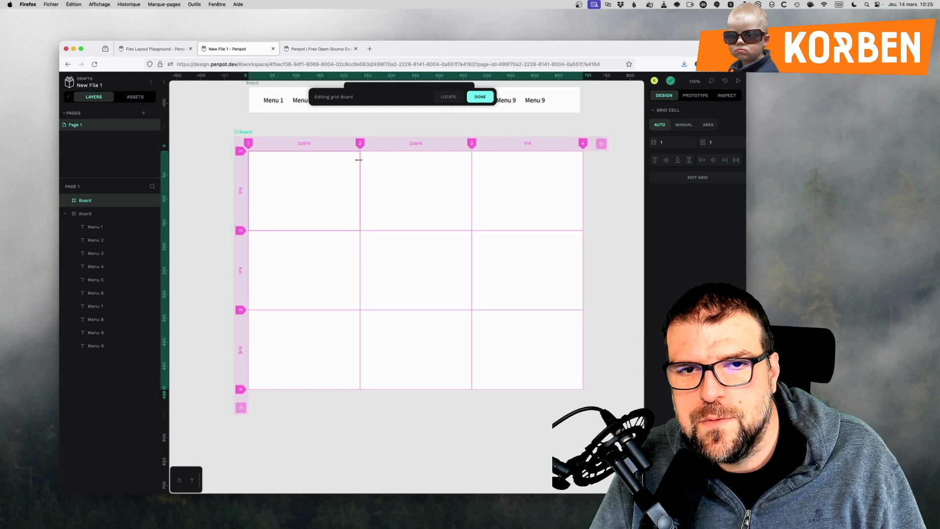
mouse_move(359, 160)
left_mouse_down()
mouse_move(315, 162)
mouse_move(411, 161)
mouse_move(293, 164)
mouse_move(381, 169)
mouse_move(304, 163)
mouse_move(347, 162)
left_mouse_up()
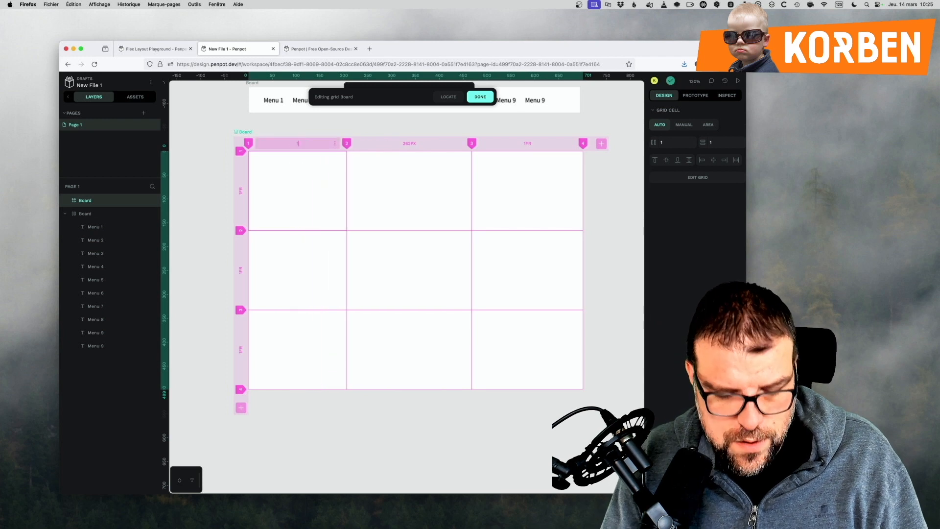
Set the widths of the grid's first and second columns to 1FR.
key("Return")
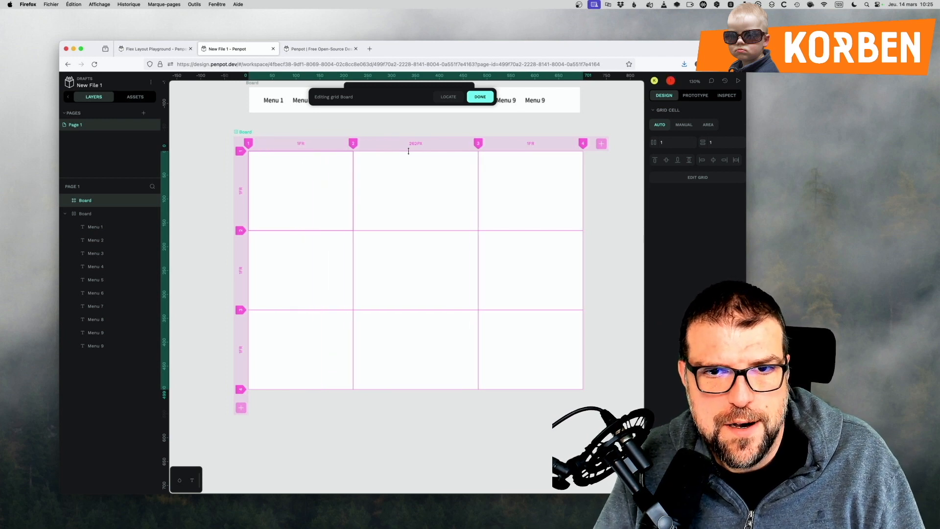
left_click(410, 144)
type("1FR")
key("Return")
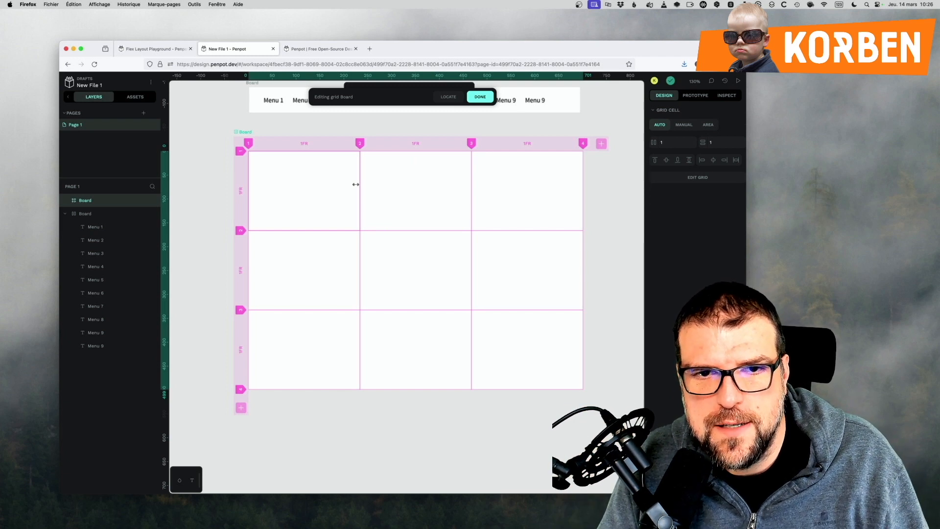
Span the grid's top-left cell across all three columns and extend the second-row cell in the third column down over two rows.
left_click_drag(356, 184, 365, 183)
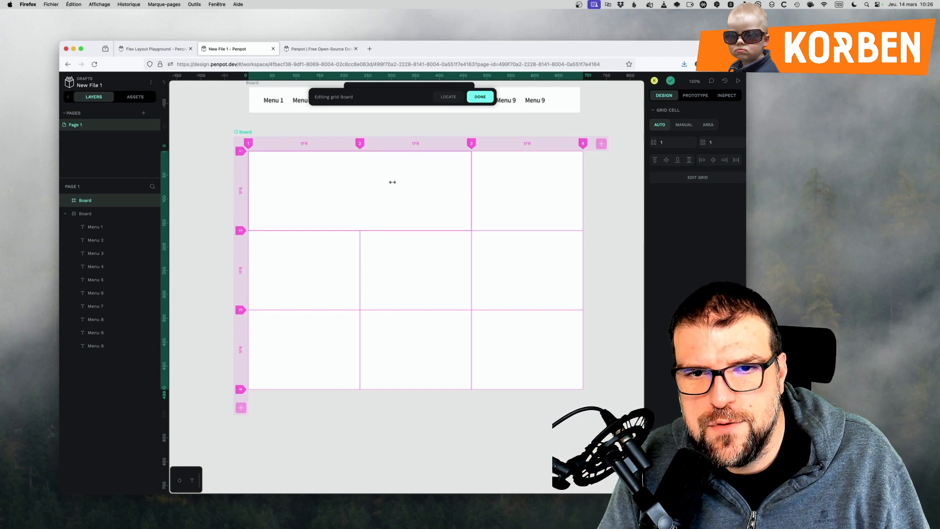
left_click_drag(448, 182, 499, 181)
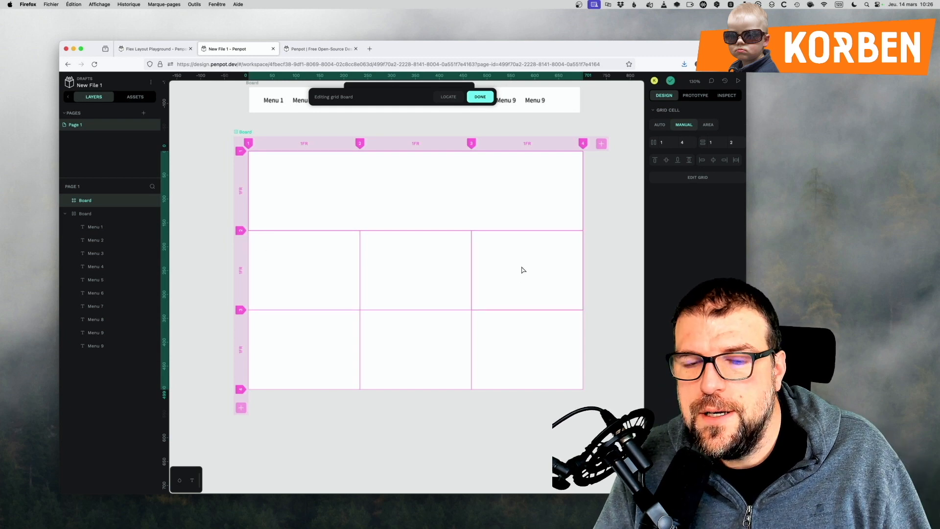
left_click(527, 306)
left_click_drag(527, 307, 529, 333)
Add a fourth row to the grid and span its first cell across all three columns.
left_click(240, 408)
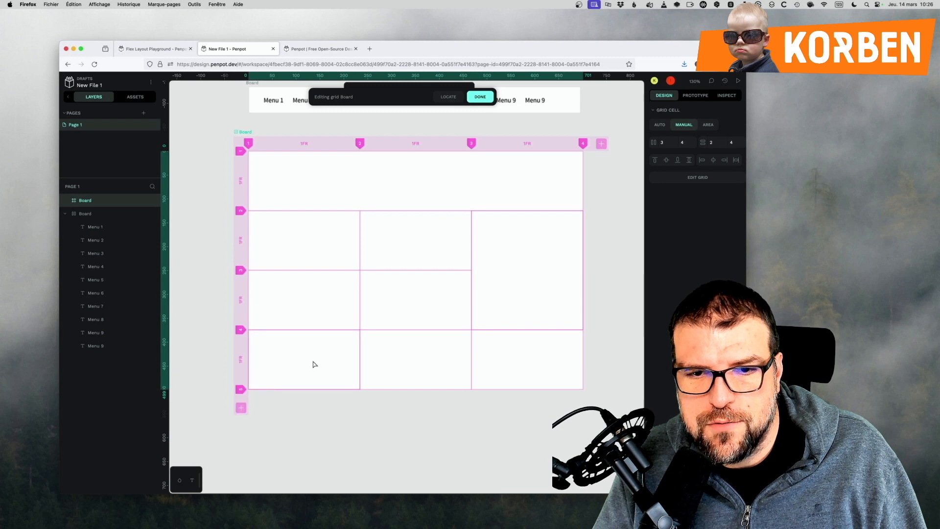
left_click_drag(357, 360, 495, 356)
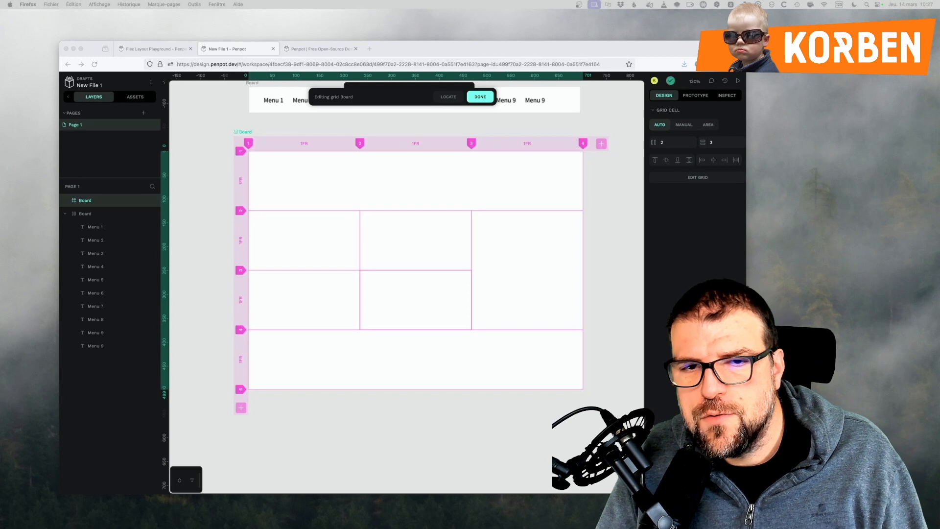
Merge the four remaining middle cells into one two-by-two area and leave grid editing.
left_click(295, 244)
left_click(296, 244)
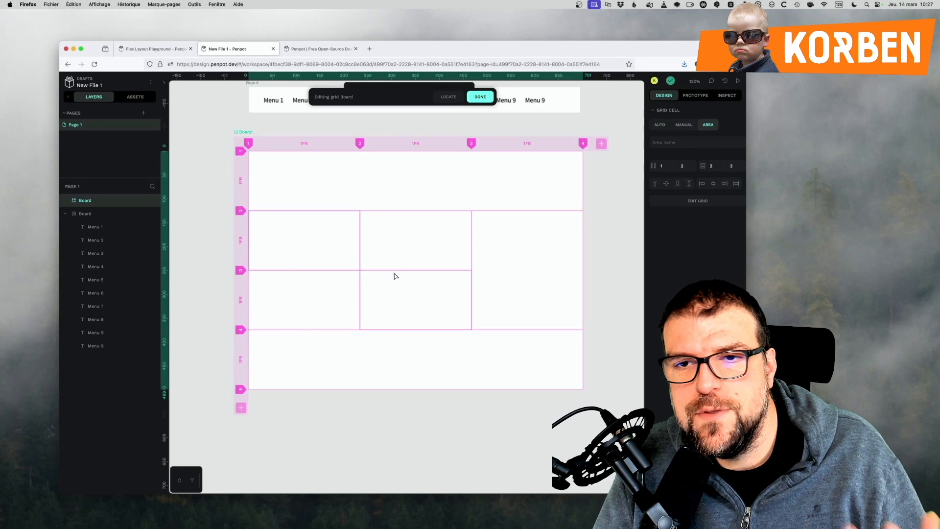
left_click_drag(359, 241, 385, 242)
left_click_drag(343, 270, 343, 281)
key("Escape")
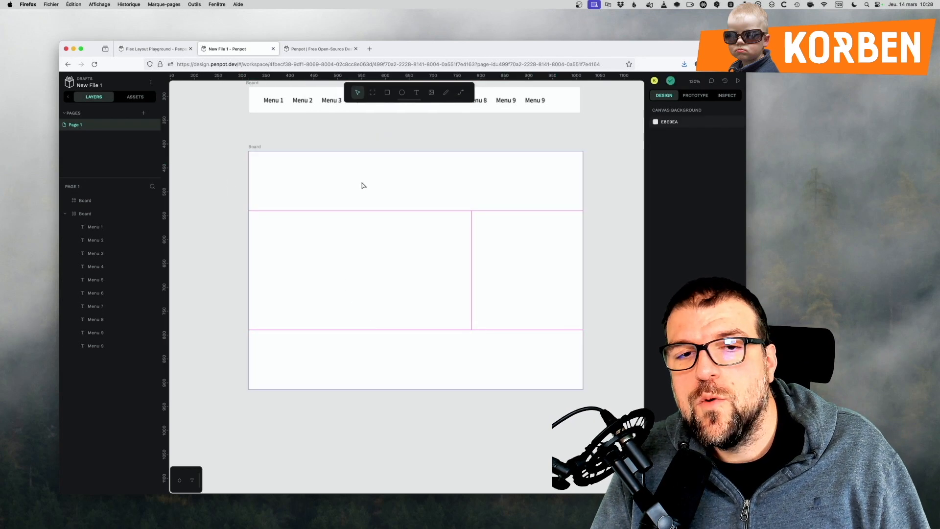
Reopen the lower board's grid, make the full-width top cell an area and name it Header.
left_click(397, 204)
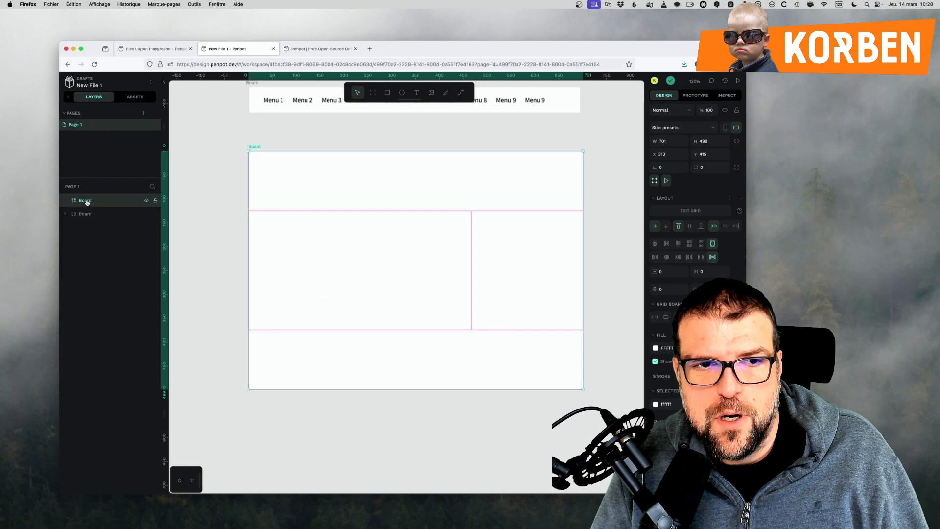
left_click(236, 296)
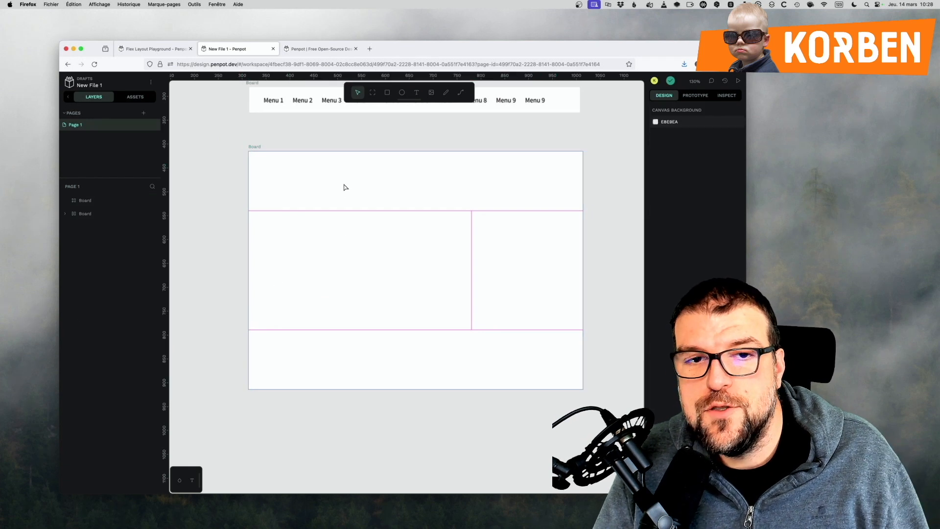
left_click(345, 188)
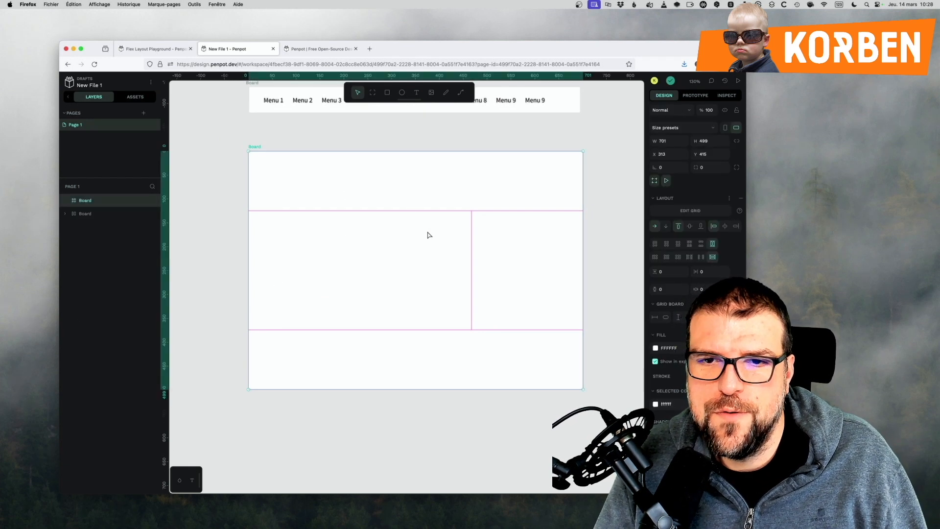
left_click(690, 211)
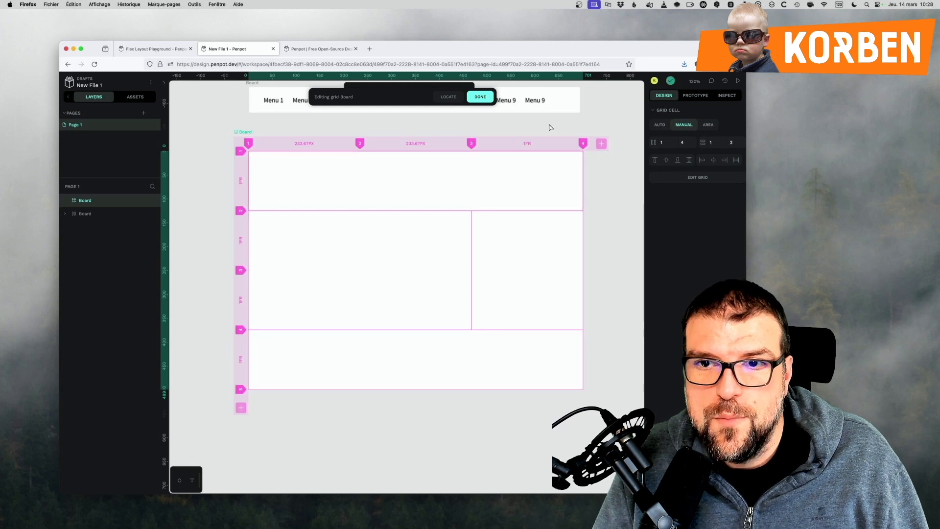
left_click(708, 124)
left_click(685, 143)
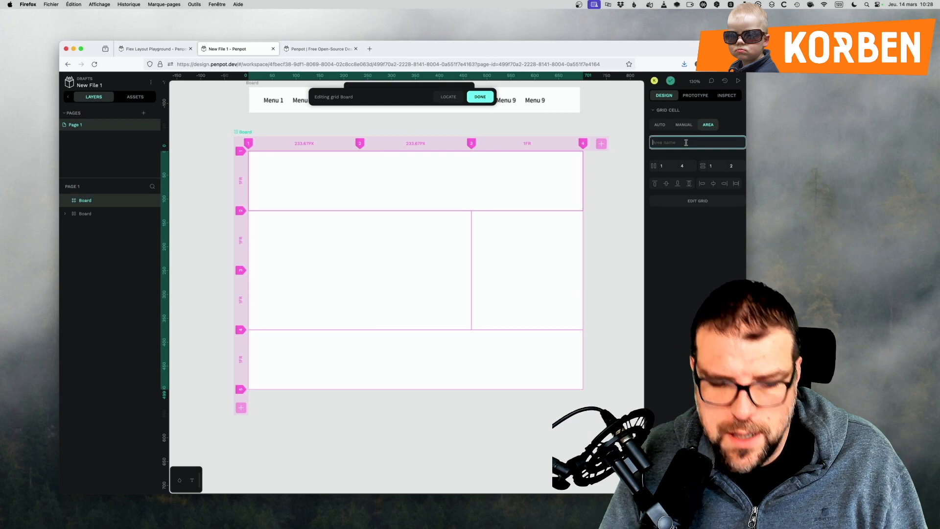
type("He")
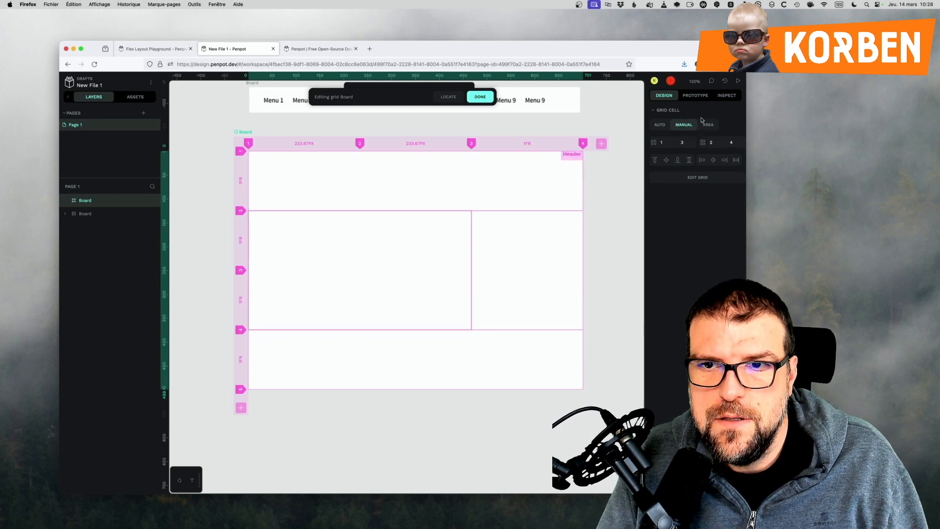
Name the large middle area Zone Article and the tall cell beside it Sidebar.
left_click(705, 124)
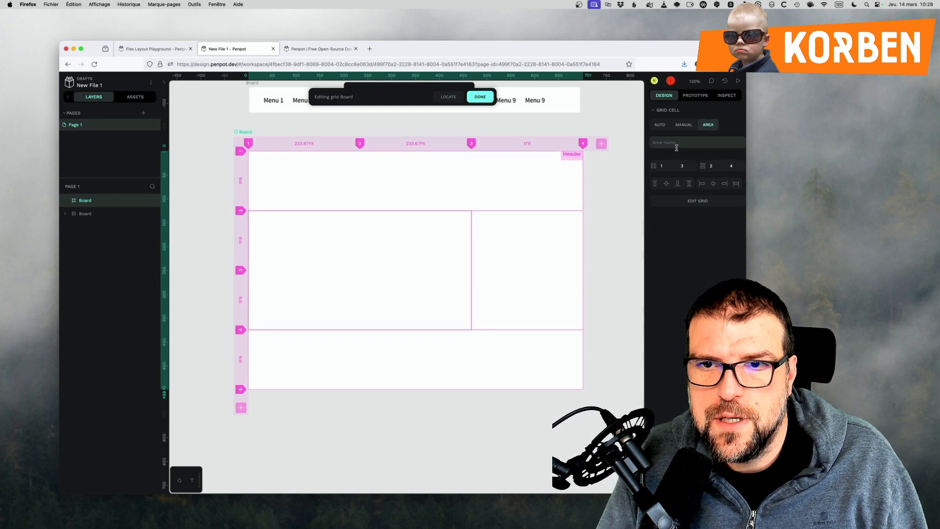
left_click(677, 144)
type("Zone Article")
type("Side")
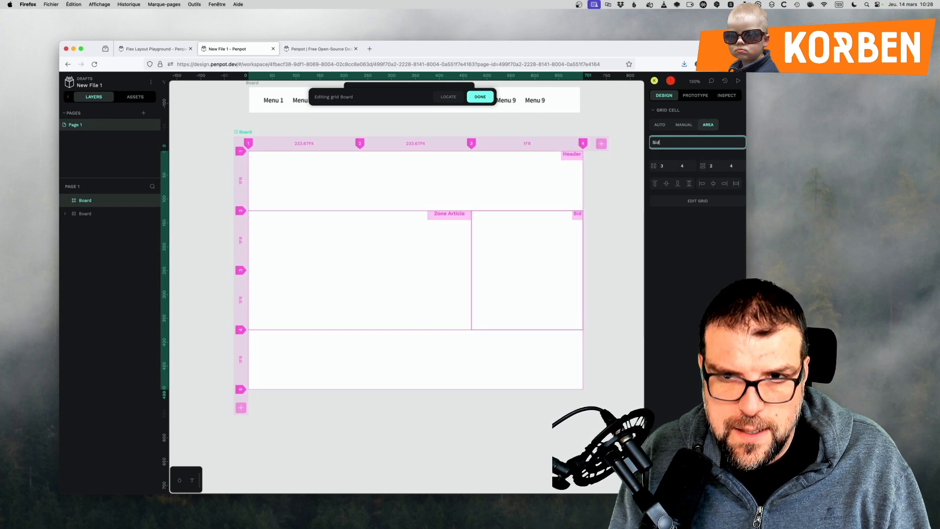
type("bar")
Turn the full-width bottom cell into an area named Footer and leave grid editing.
left_click(416, 360)
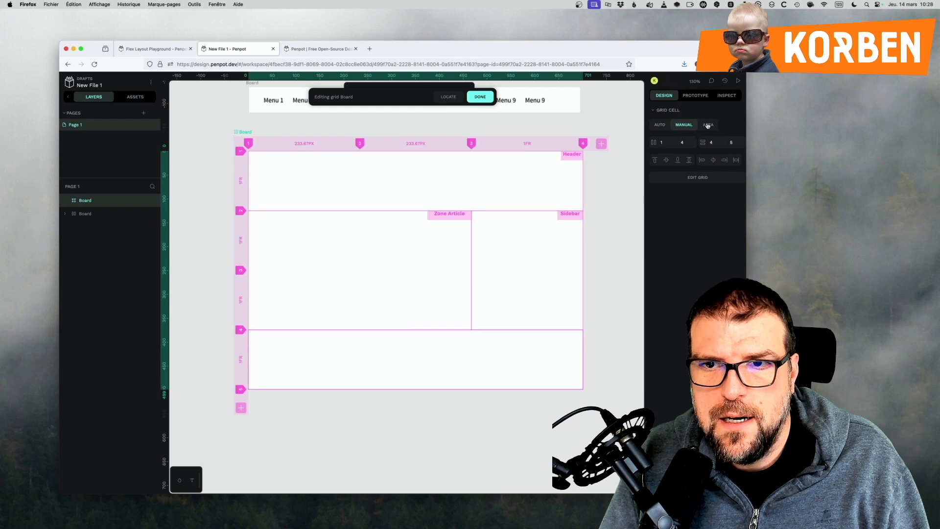
left_click(708, 125)
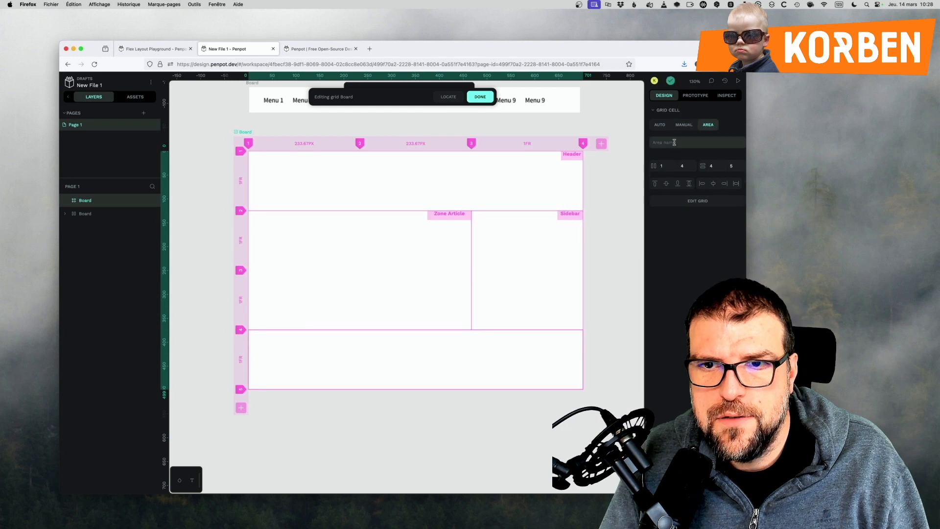
left_click(674, 143)
type("Footer")
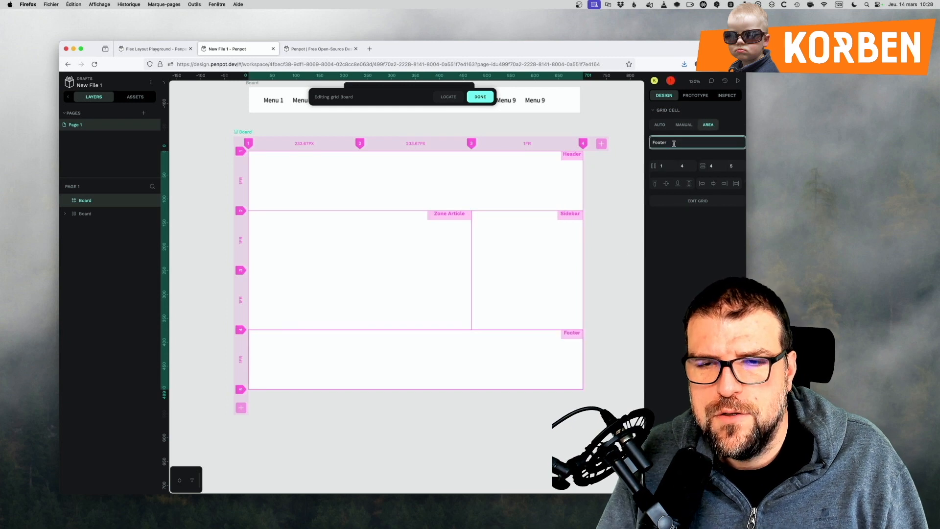
left_click(625, 200)
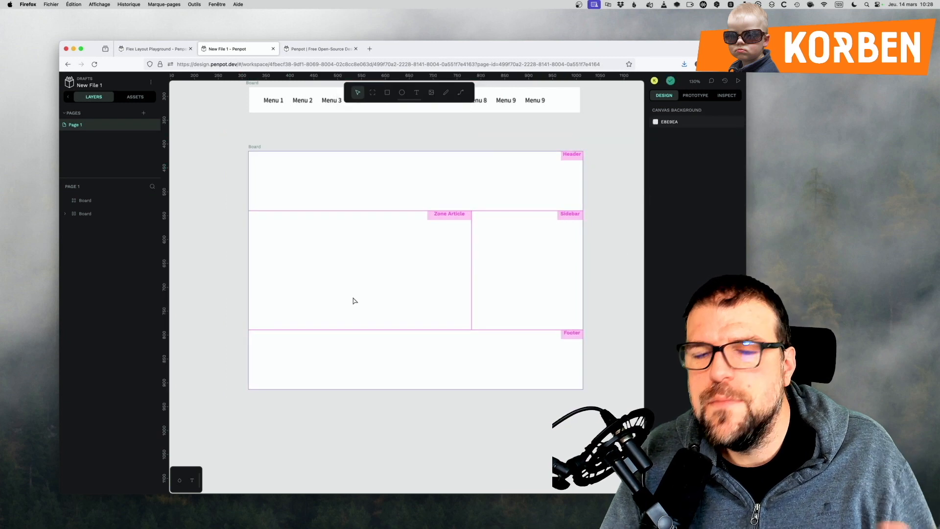
Narrow the browser window and bring both boards fully into view, selecting the lower board.
left_click(364, 233)
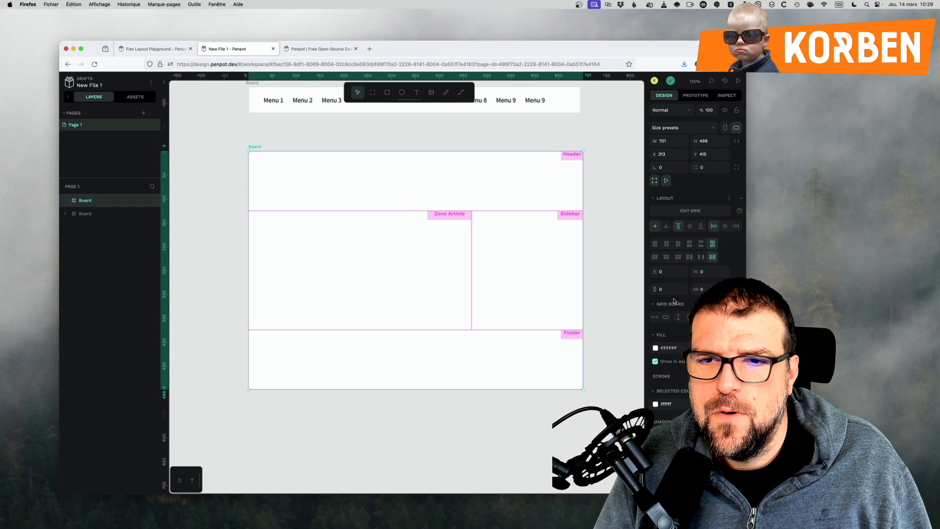
left_click_drag(746, 41, 579, 38)
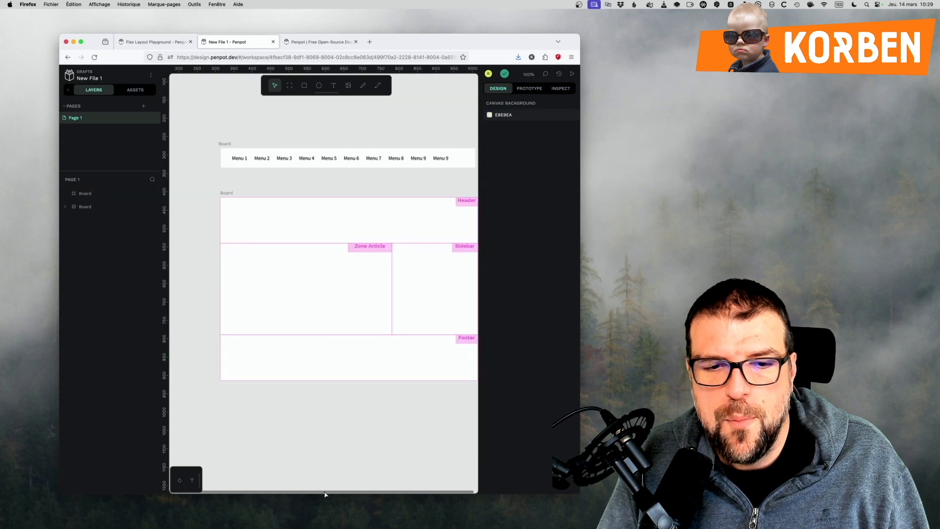
scroll(324, 495, "right", 3)
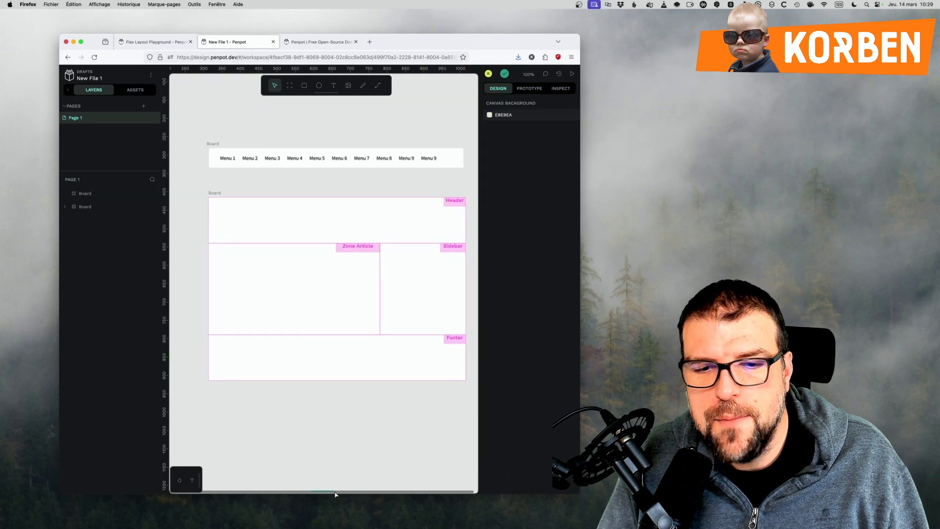
left_click(329, 336)
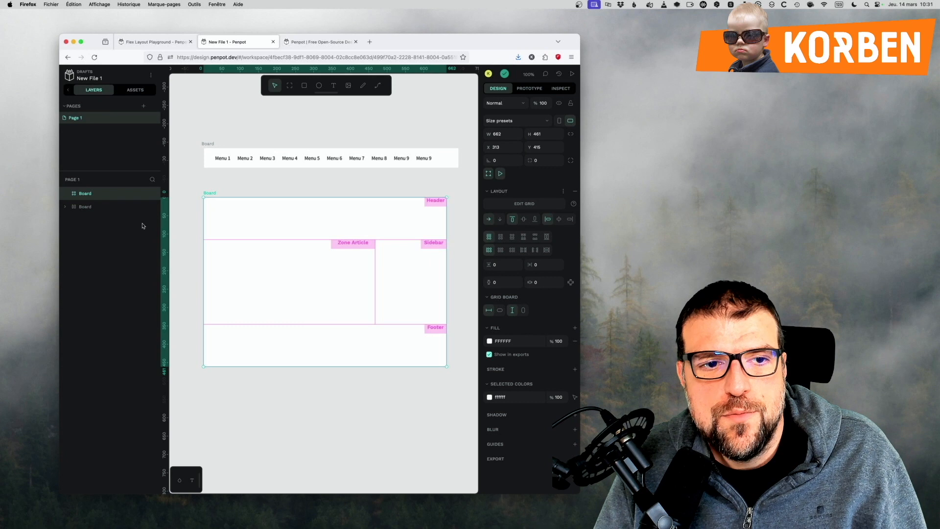
right_click(75, 199)
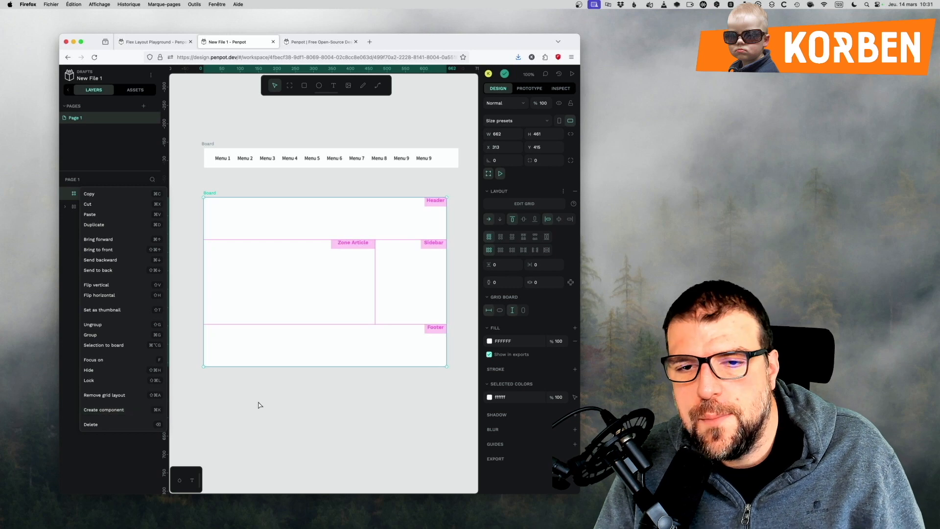
left_click(297, 407)
Set the lower grid board's vertical padding to 30.
left_click(359, 337)
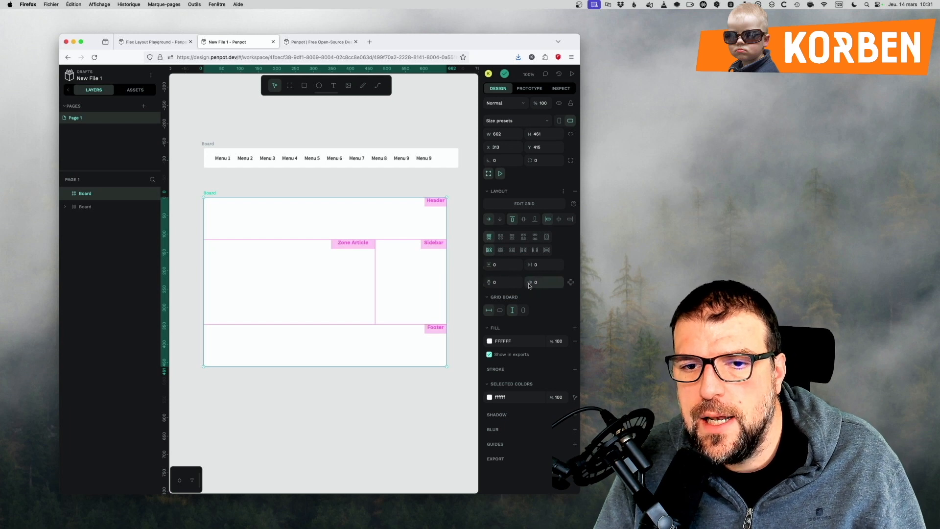
left_click(504, 282)
type("30")
key("Tab")
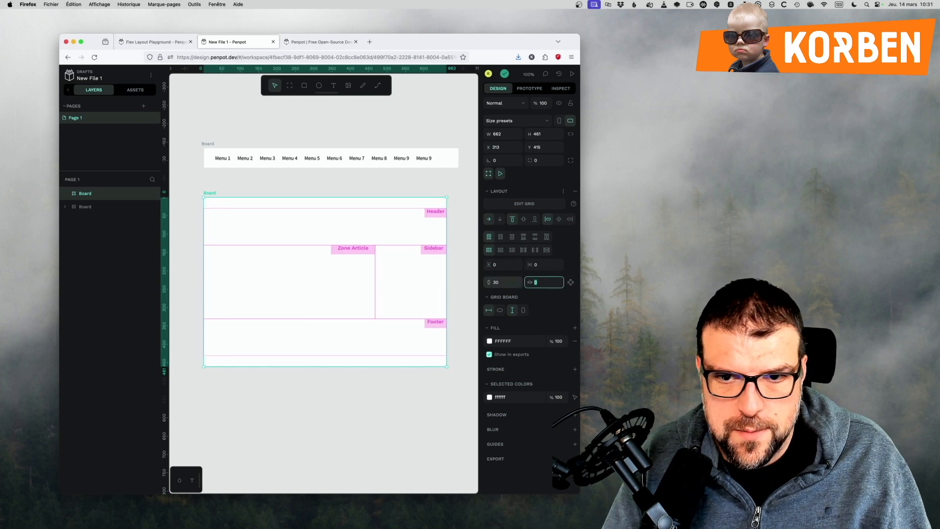
Set the column gap and the row gap of the lower board's grid to 30.
left_click(537, 264)
type("30")
key("Tab")
left_click(506, 264)
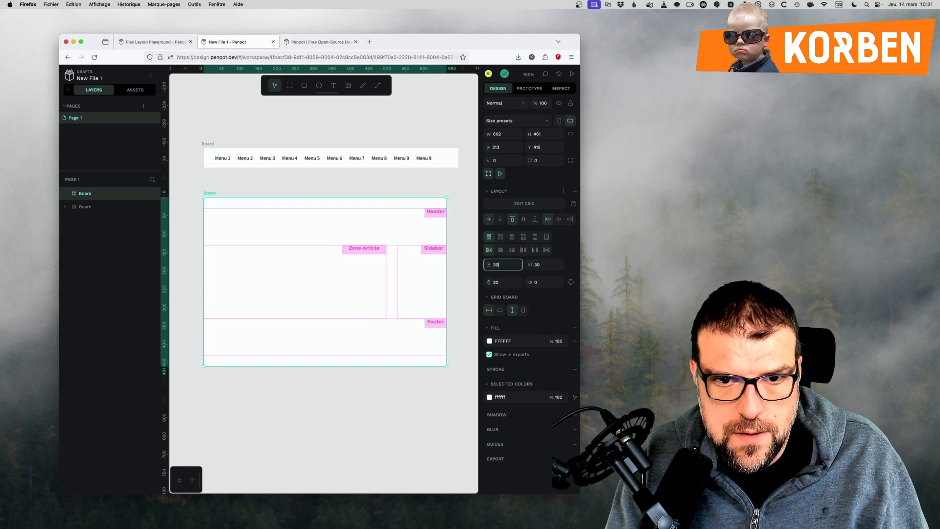
key("Tab")
Set the lower grid board's horizontal padding to 30 and deselect the board.
left_click(537, 280)
type("30")
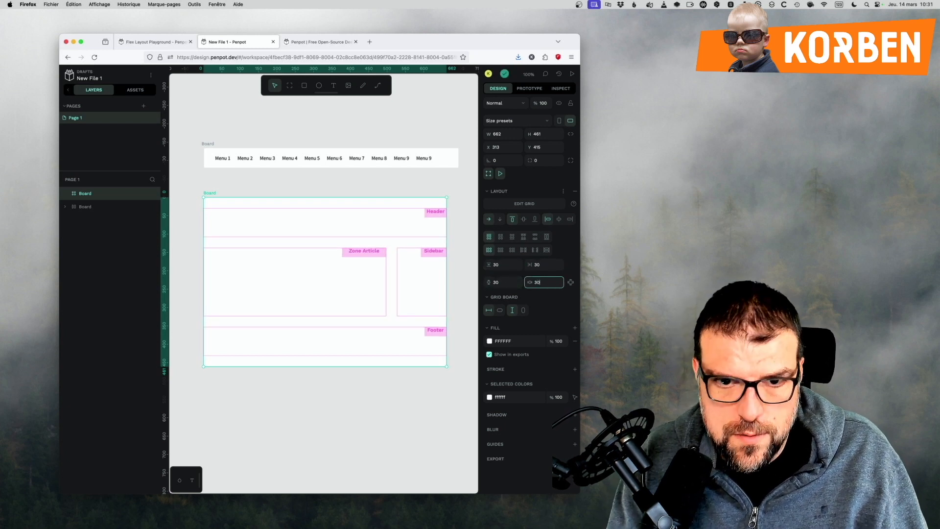
key("Return")
left_click(327, 394)
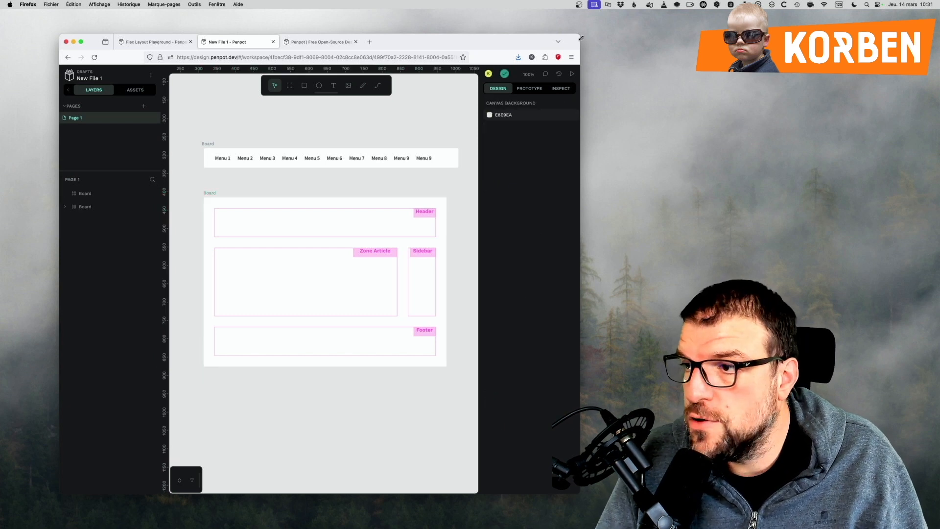
Widen the browser window and enlarge the lower board to about 796 × 710.
left_click_drag(581, 38, 668, 22)
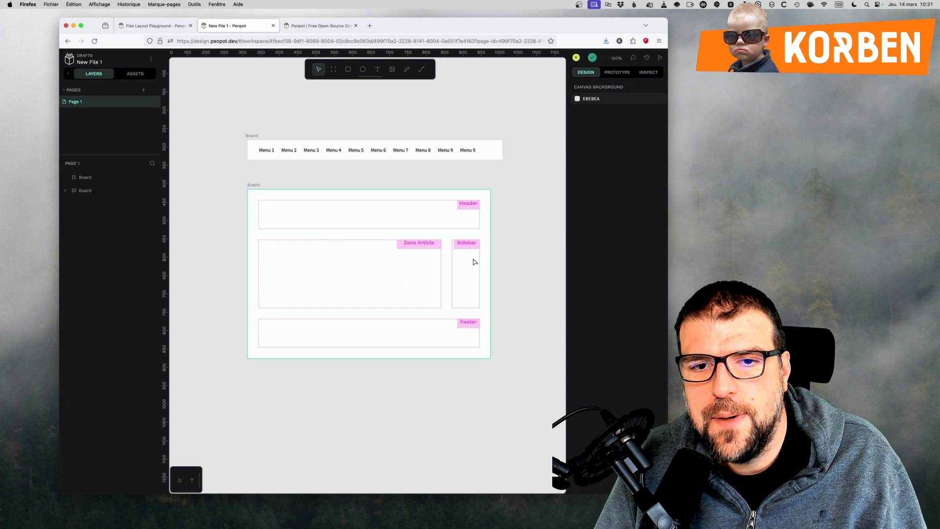
left_click(444, 305)
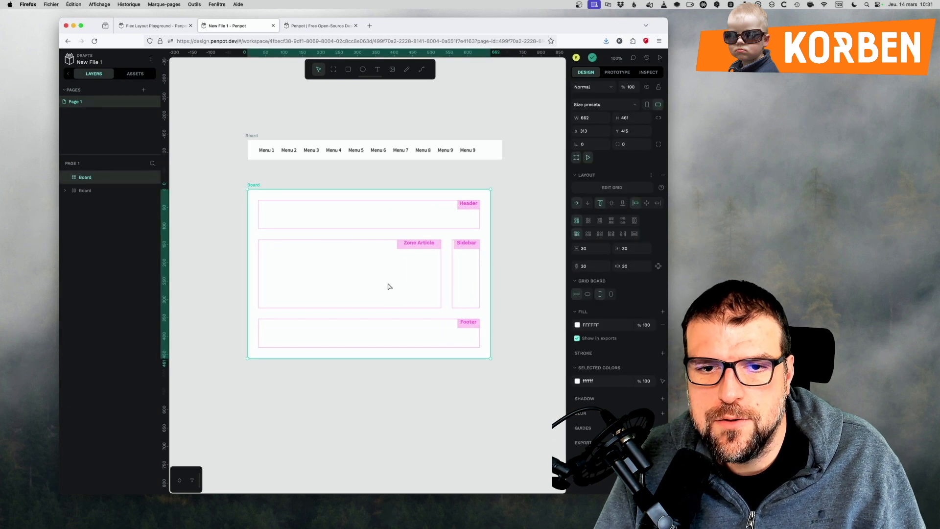
left_click_drag(489, 358, 529, 454)
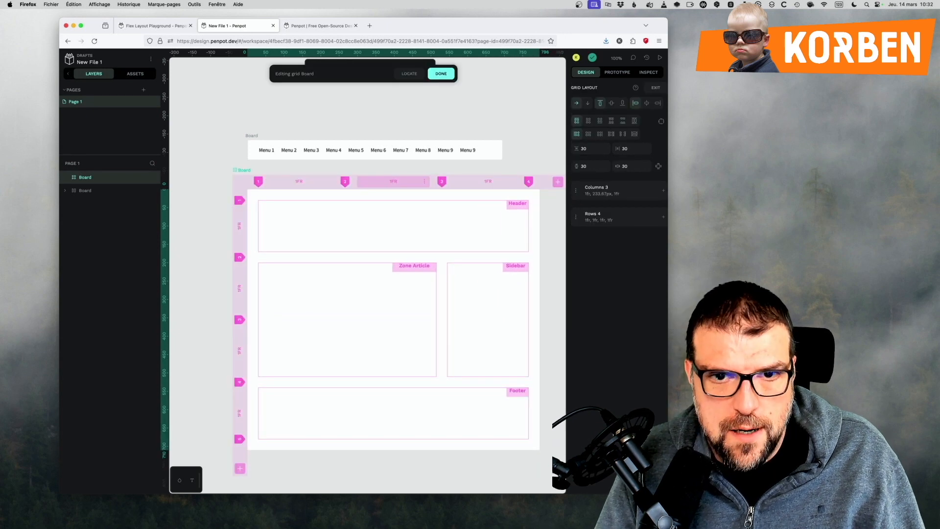
Set the grid's second and third columns to 1FR, resizing the board to about 770 × 724 between the two changes.
key("Return")
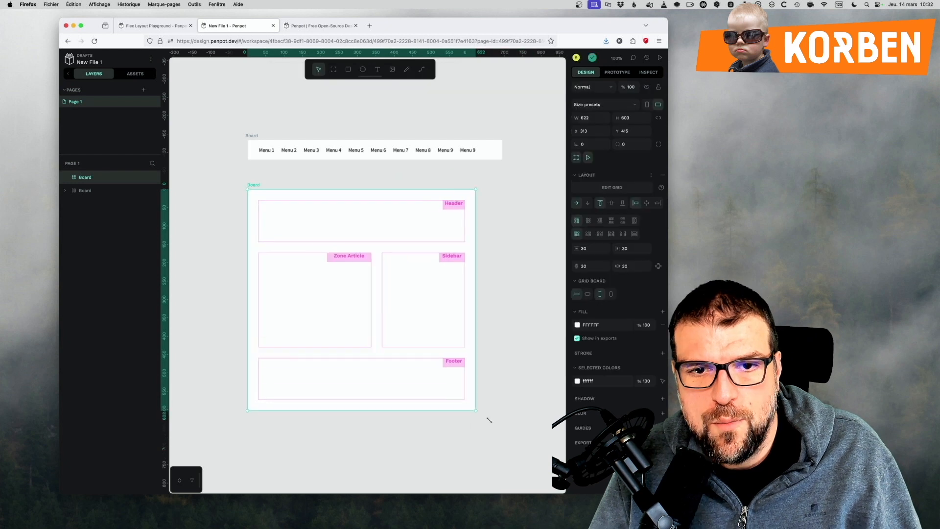
left_click_drag(489, 419, 508, 428)
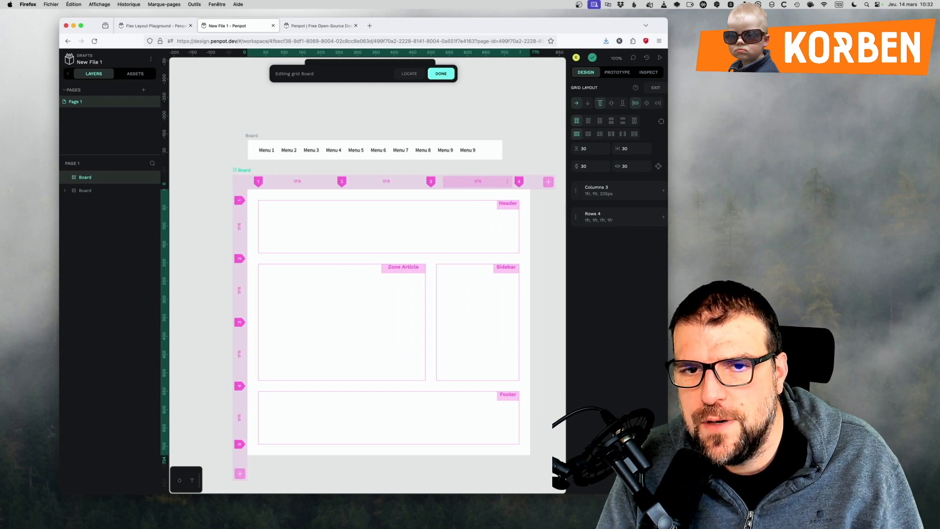
key("Return")
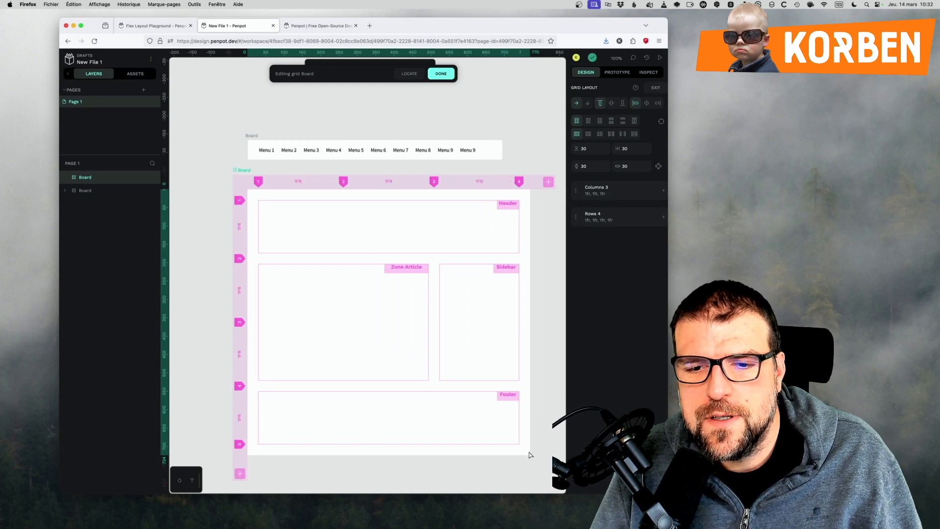
Leave grid editing and resize the lower board to about 749 × 722.
key("Escape")
left_click_drag(528, 447, 565, 452)
left_click_drag(595, 485, 521, 453)
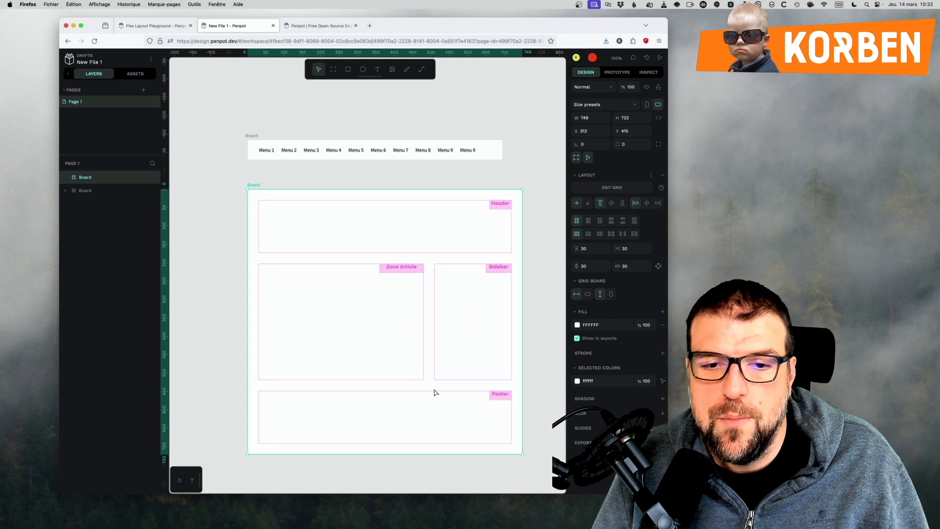
Reopen the lower board's grid to review its tracks, leave it and view the finished page layout.
double_click(324, 417)
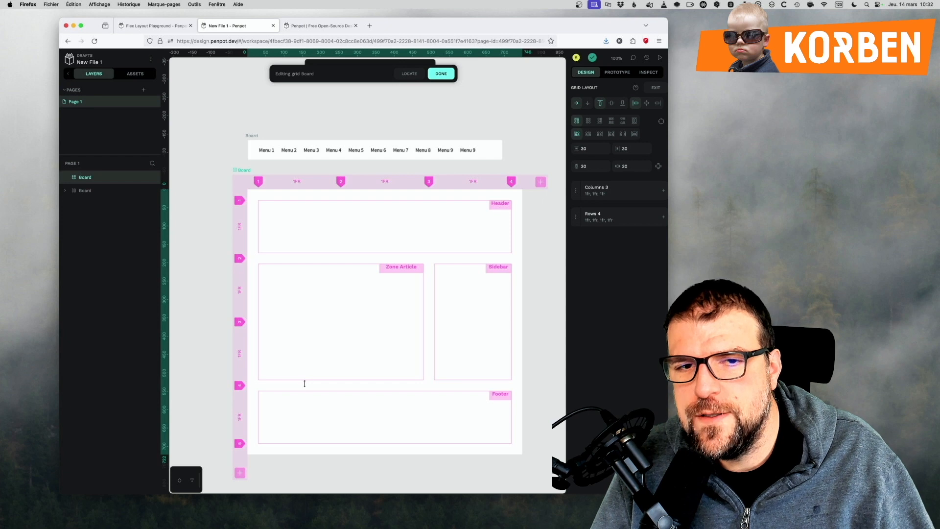
left_click(517, 145)
scroll(395, 447, "down", 4)
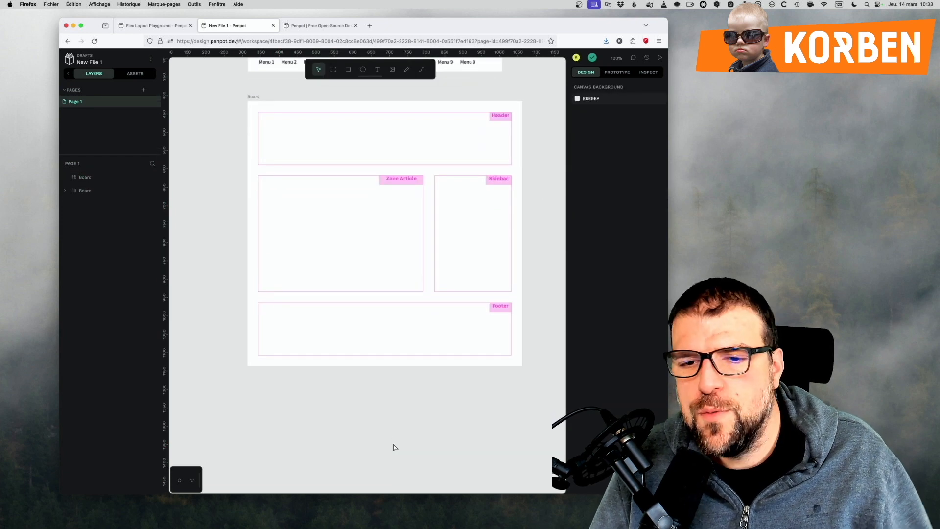
scroll(395, 447, "down", 1)
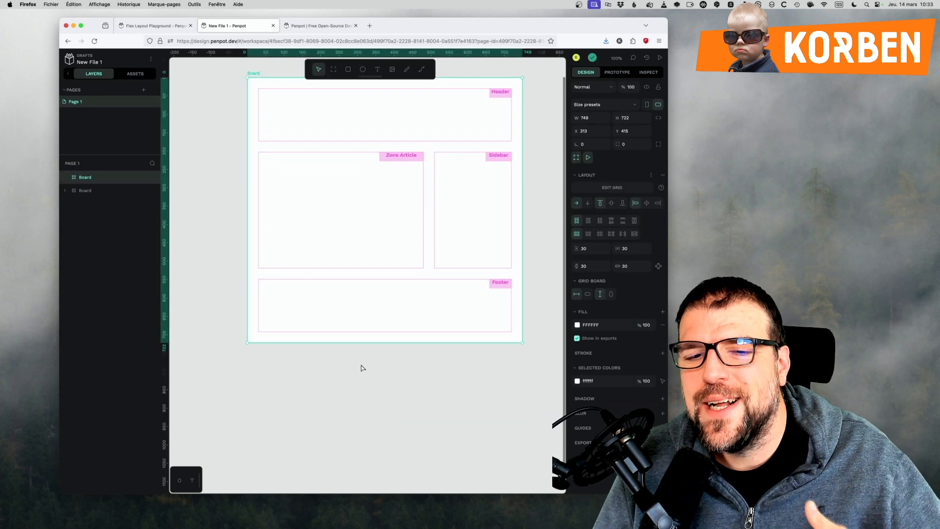
Draw a board about 741 × 156 below the grid page and give it a flex layout.
left_click(363, 372)
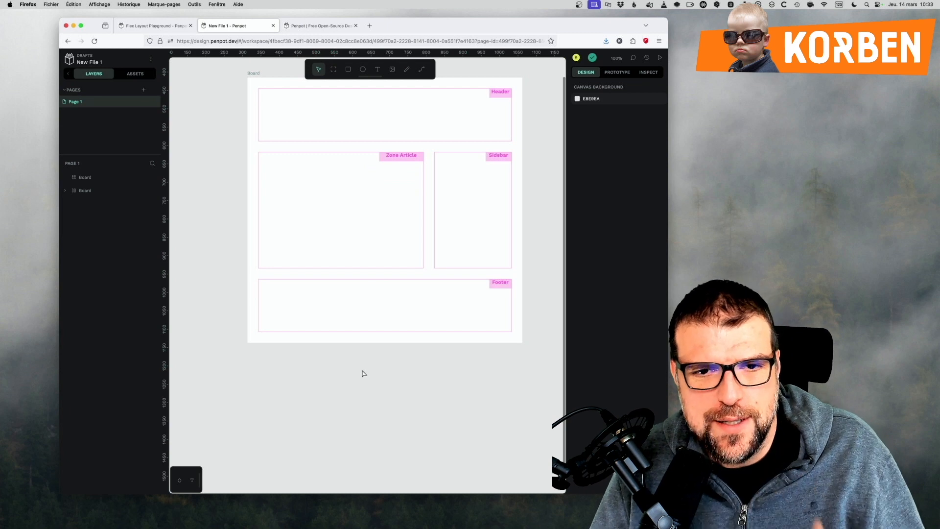
scroll(333, 444, "up", 1)
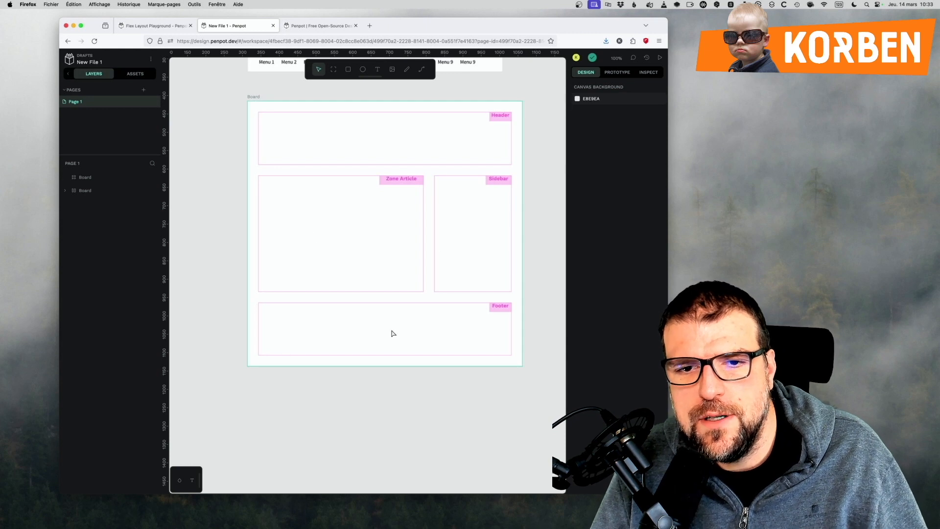
scroll(325, 438, "down", 6)
left_click(333, 69)
left_click_drag(250, 264, 522, 322)
right_click(106, 180)
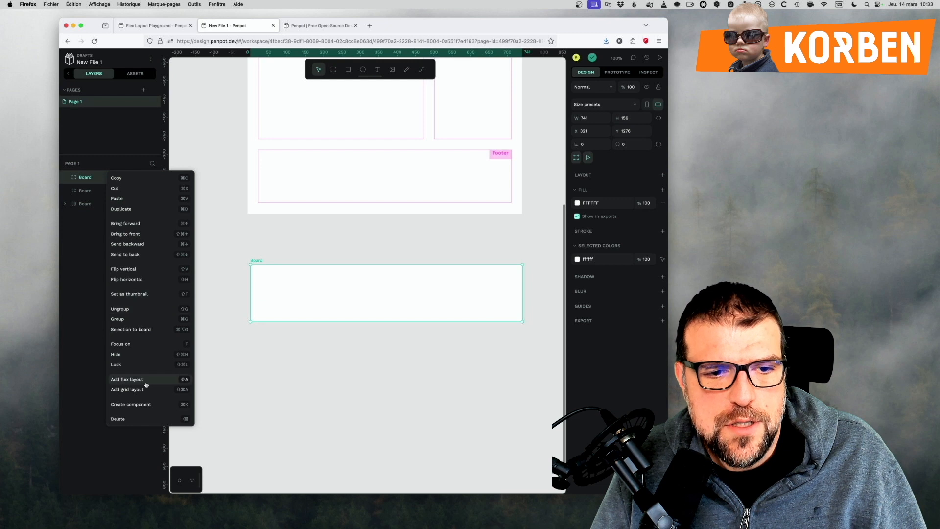
left_click(127, 379)
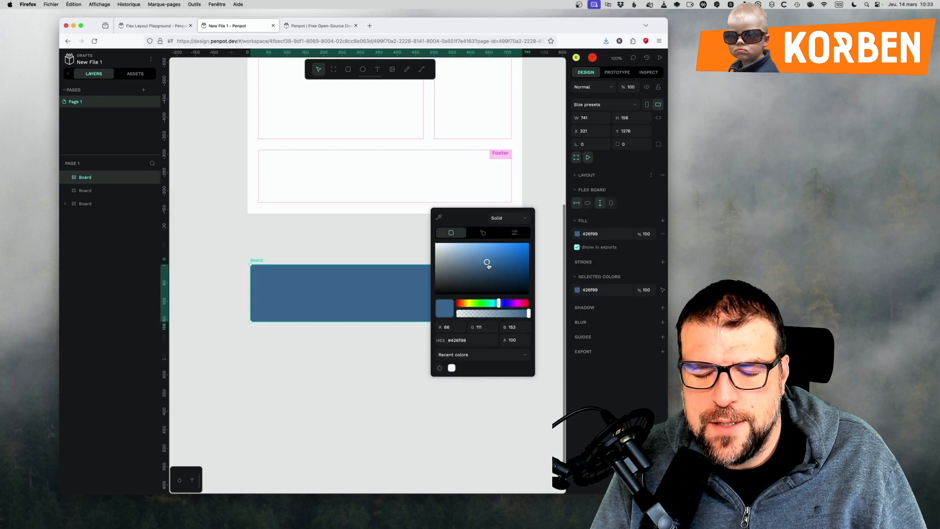
Fill the new flex board with the blue colour 4a7095.
left_click_drag(488, 265, 481, 262)
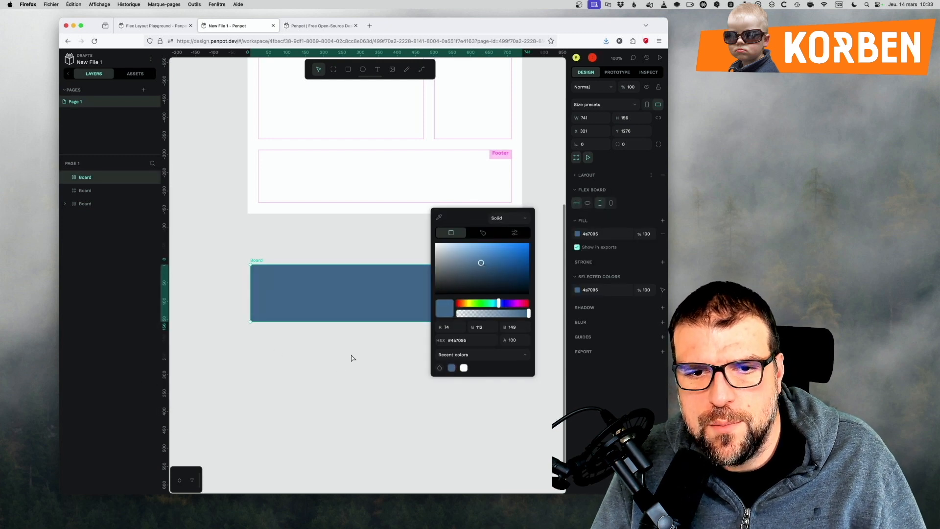
left_click(351, 358)
left_click(375, 310)
Import the logo-pixelmator image into the blue board and scale it to about 120 × 156.
scroll(357, 413, "down", 3)
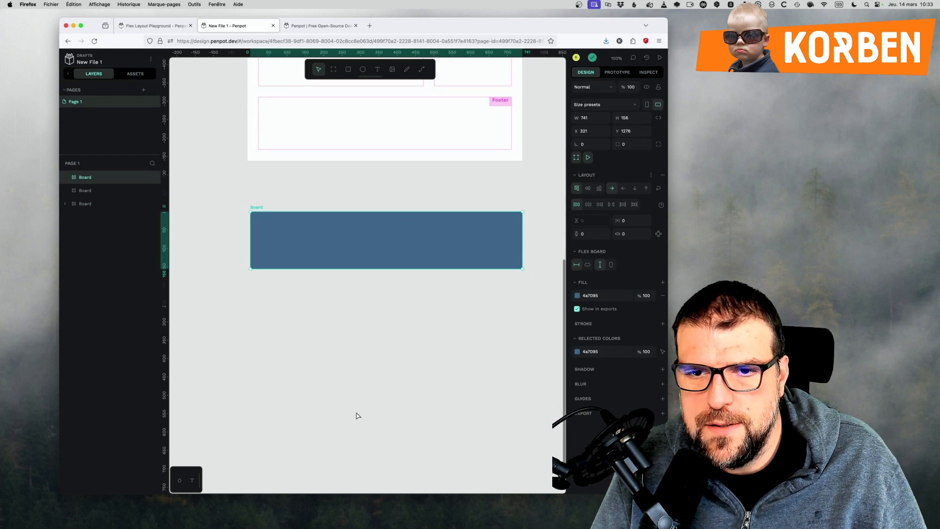
left_click(392, 69)
left_click(668, 251)
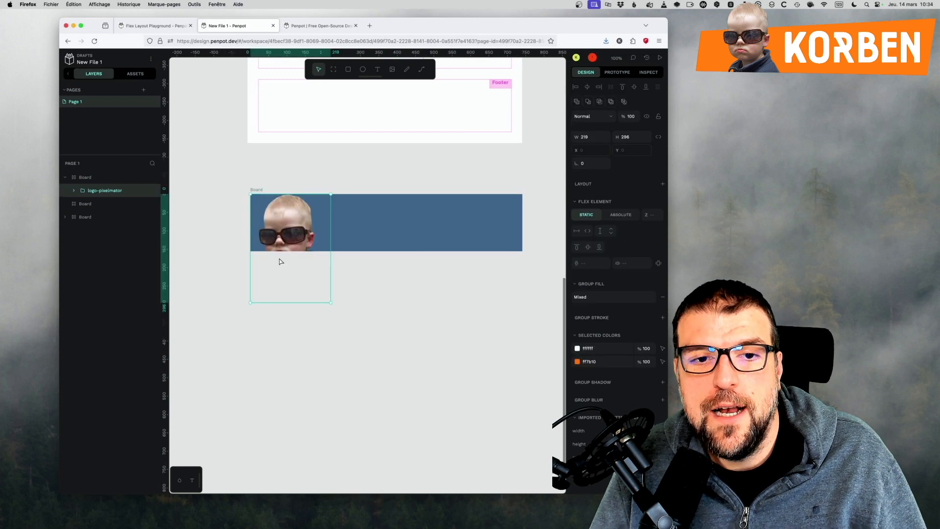
left_click_drag(330, 302, 294, 251)
left_click(320, 218)
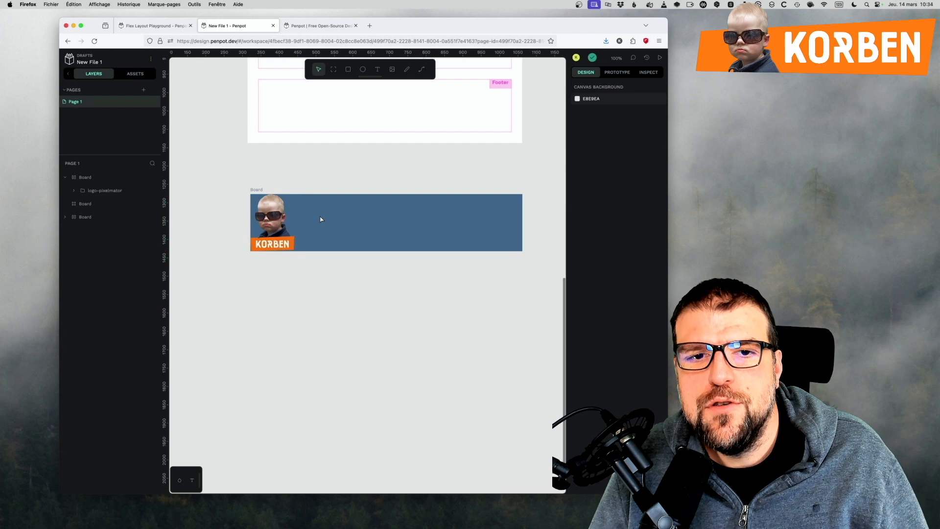
left_click(275, 209)
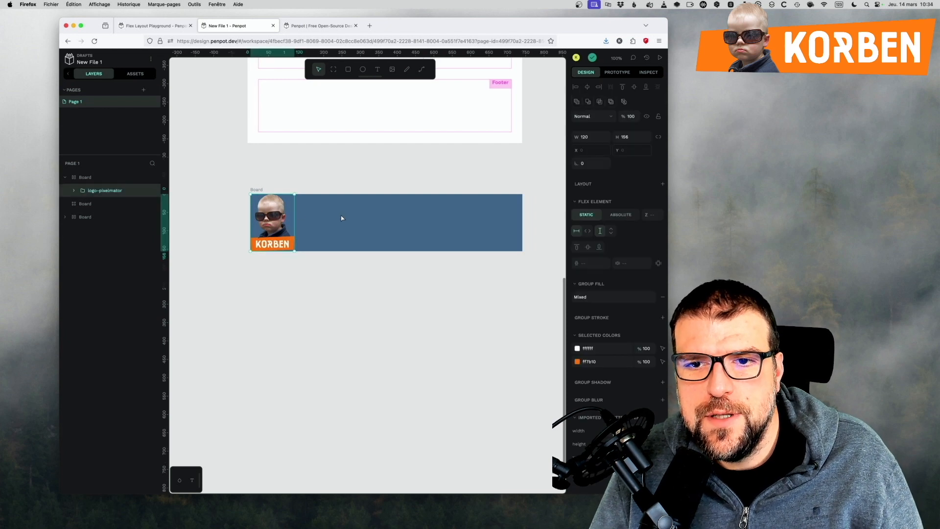
left_click(342, 217)
Centre the logo horizontally and vertically in the blue board through its flex alignment.
left_click(101, 181)
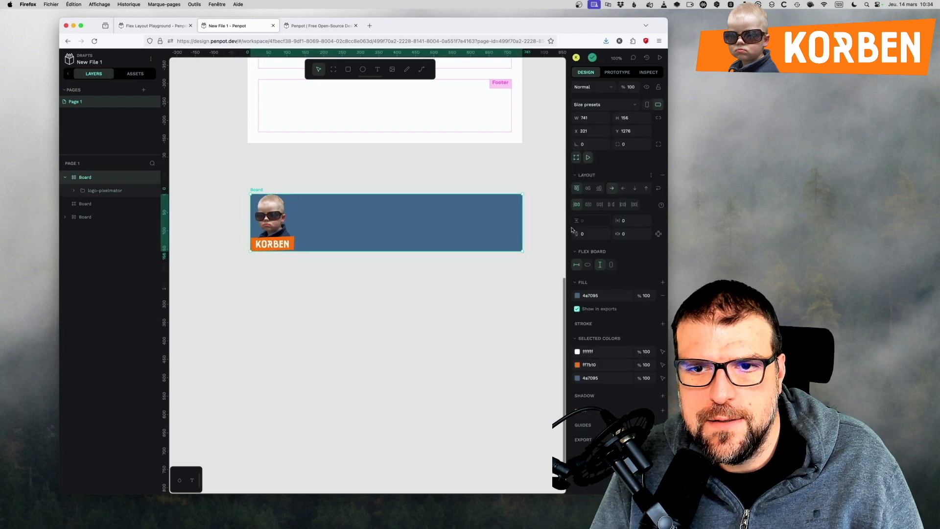
left_click(588, 205)
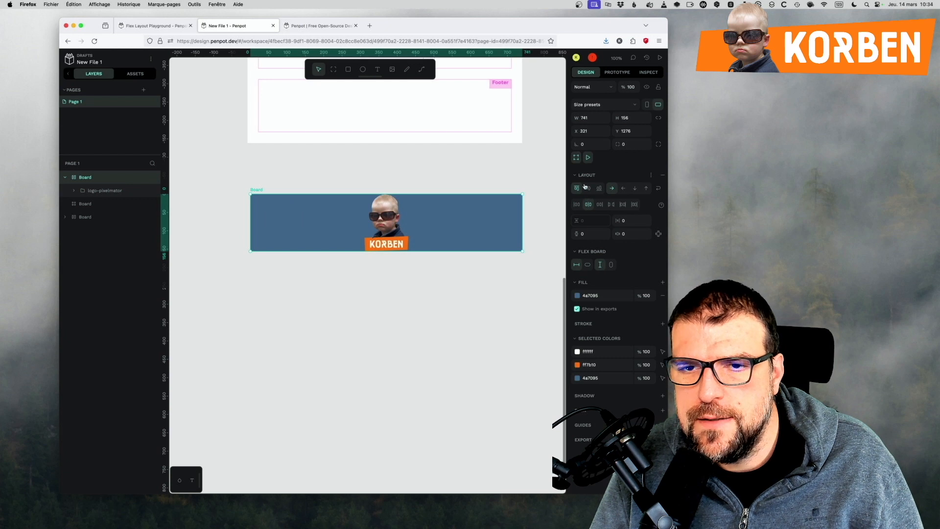
left_click(588, 189)
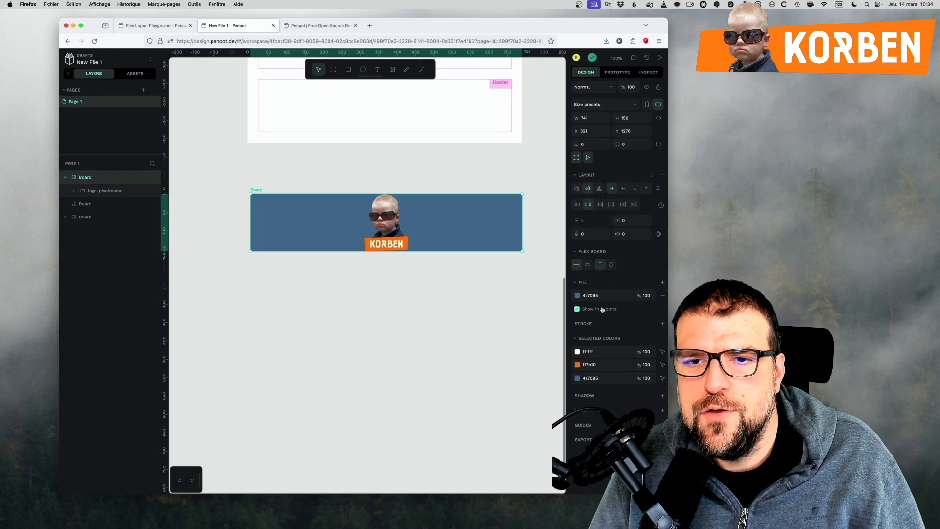
left_click(473, 315)
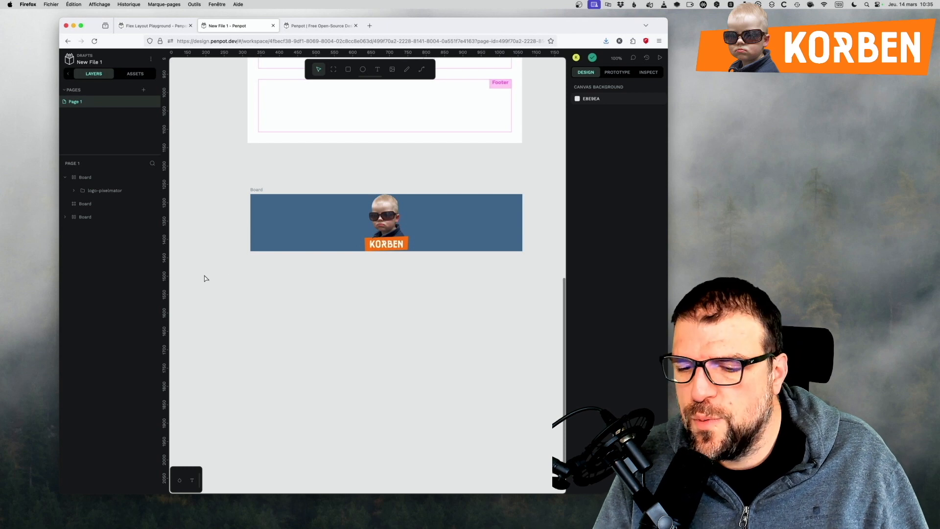
Create a component from the blue logo board and collapse its layer.
scroll(315, 371, "up", 5)
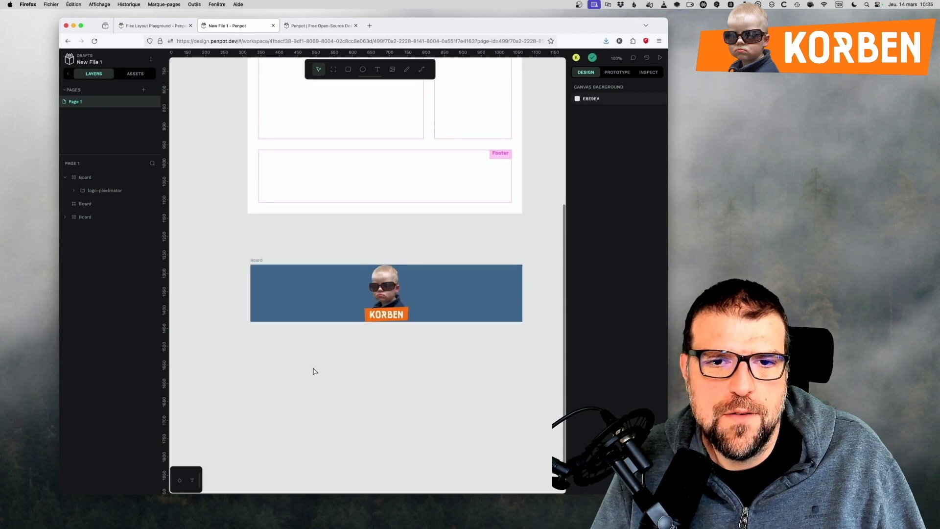
scroll(315, 372, "down", 1)
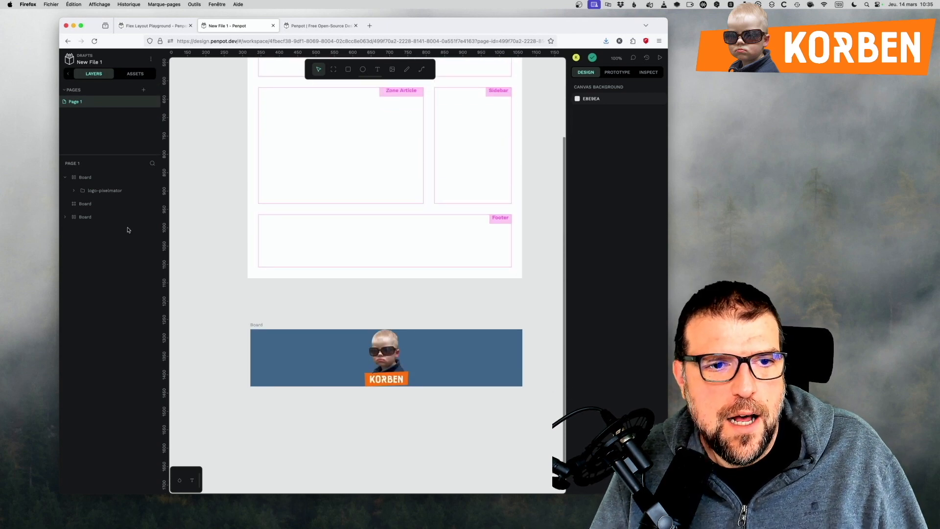
left_click(81, 179)
right_click(80, 181)
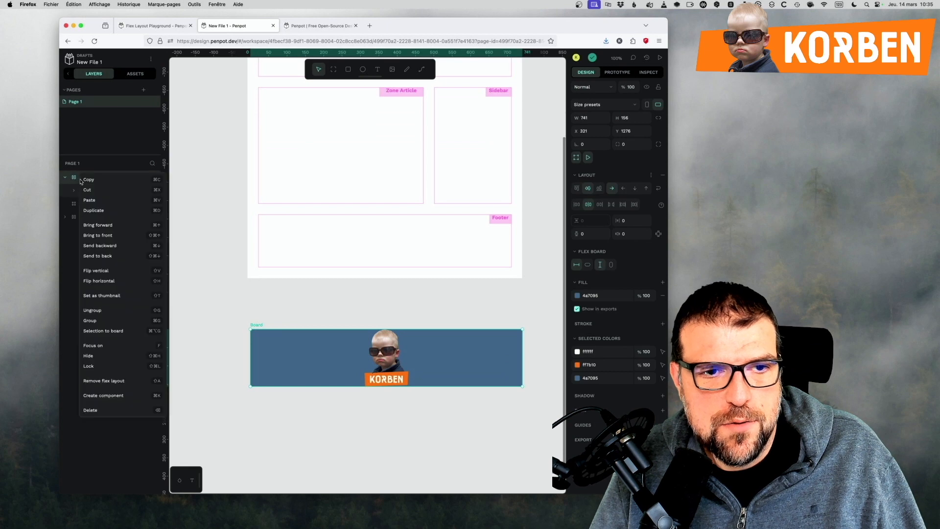
left_click(106, 396)
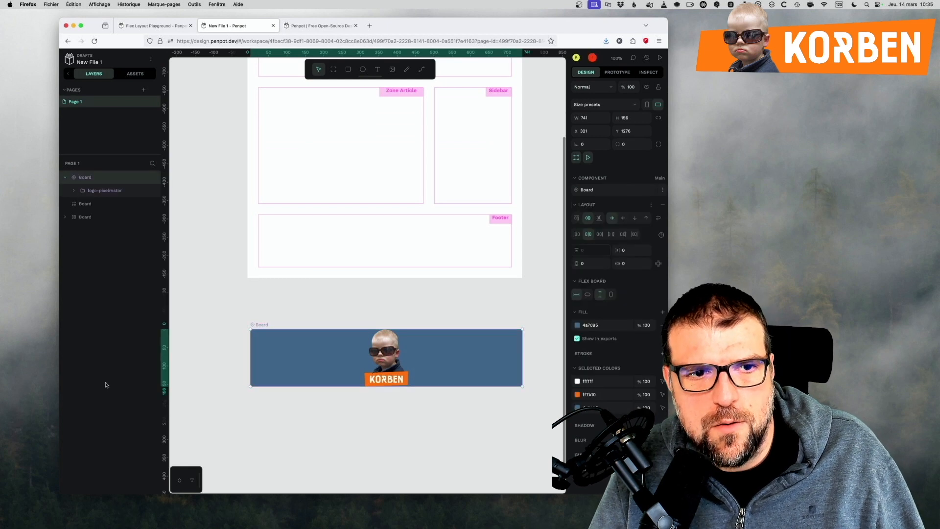
left_click(64, 178)
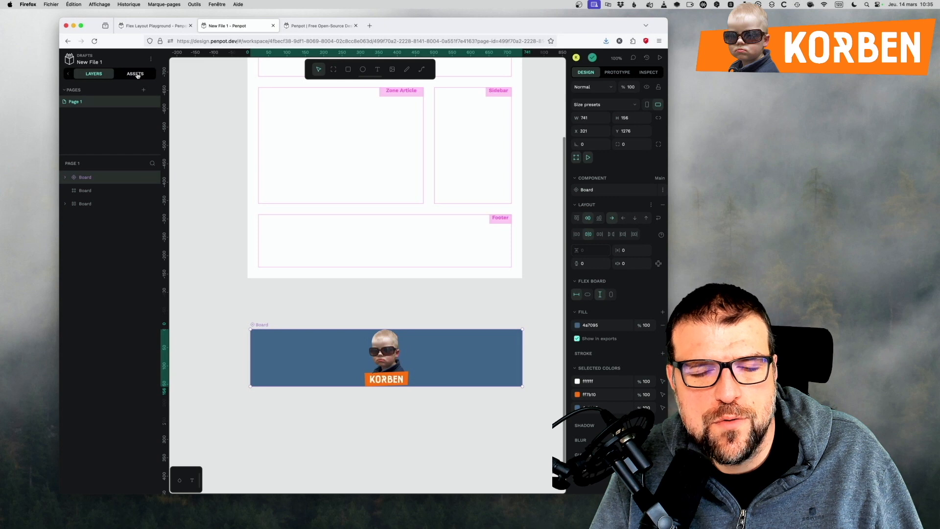
Rename the logo board's component in the local library to Header.
left_click(135, 74)
left_click(68, 135)
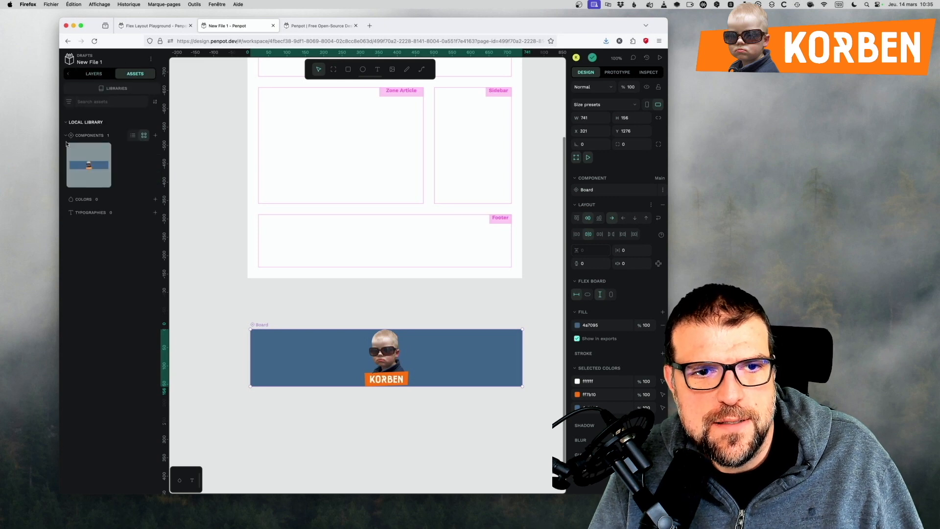
right_click(82, 186)
left_click(131, 197)
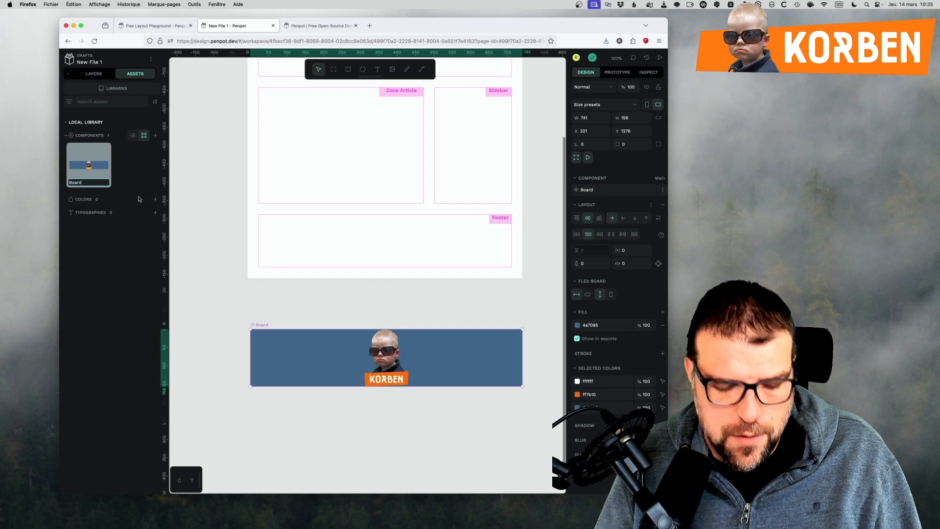
key("super+a")
type("Header")
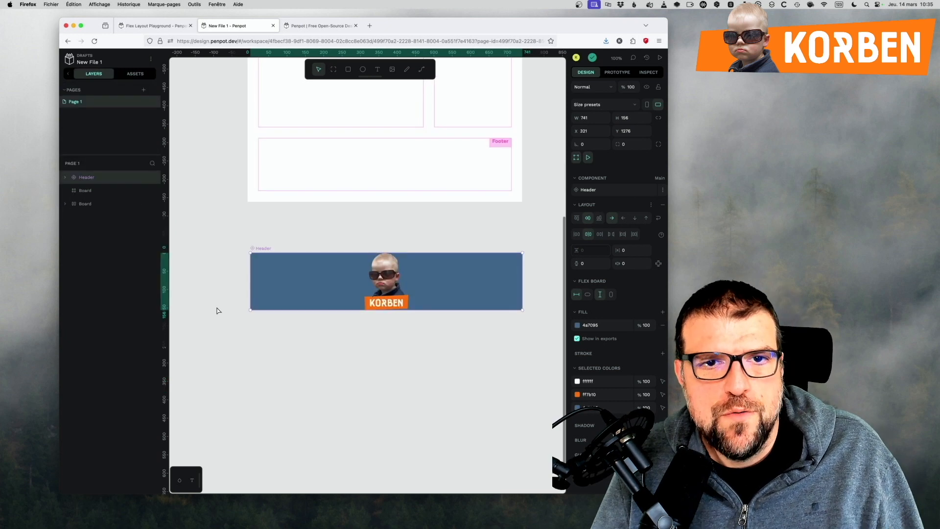
left_click(237, 334)
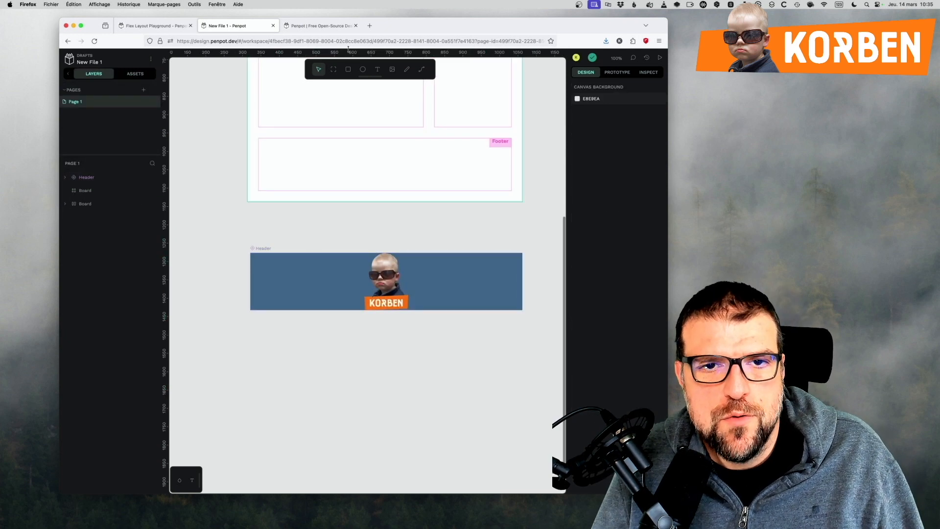
Draw a board about 738 × 371 below the Header component and add a flex layout to it.
key("b")
left_click_drag(250, 325, 522, 462)
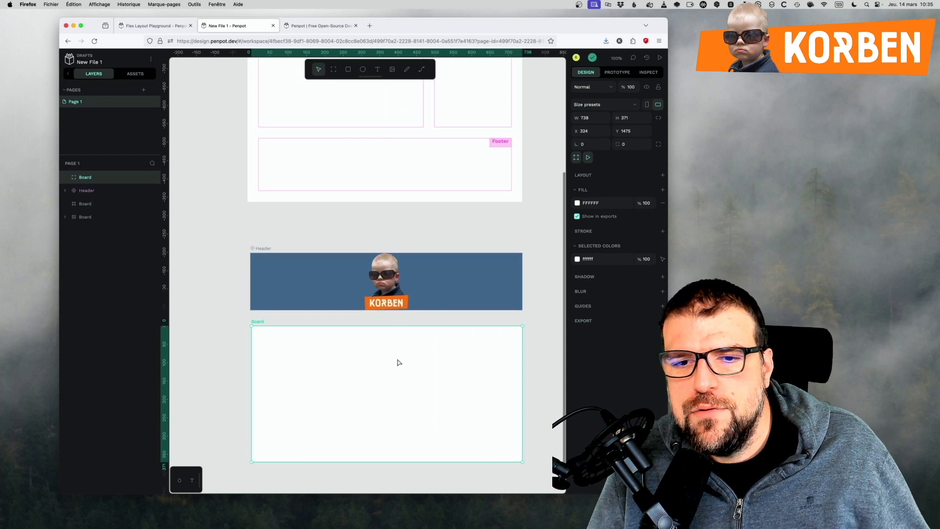
right_click(90, 179)
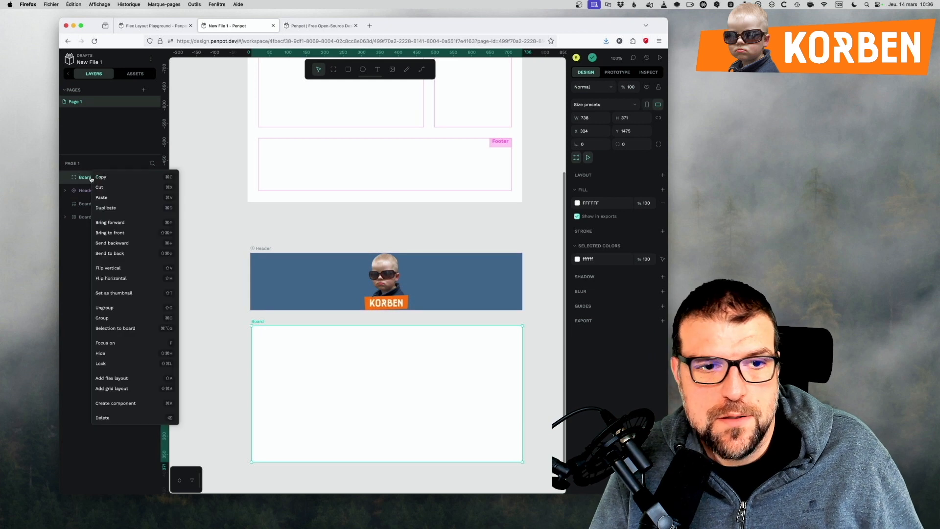
left_click(111, 379)
scroll(368, 245, "down", 1)
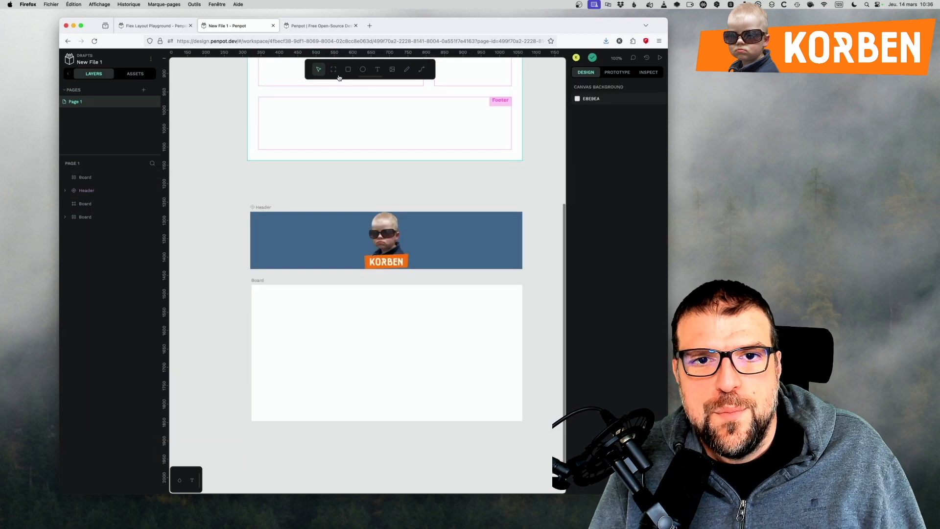
Paste the copied double-portrait image into the new flex board below the Header.
left_click(377, 73)
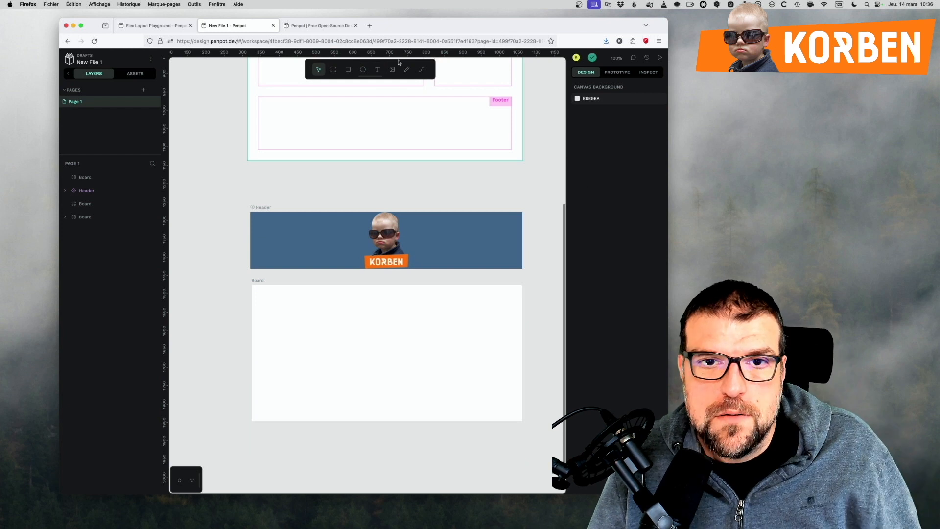
left_click(334, 399)
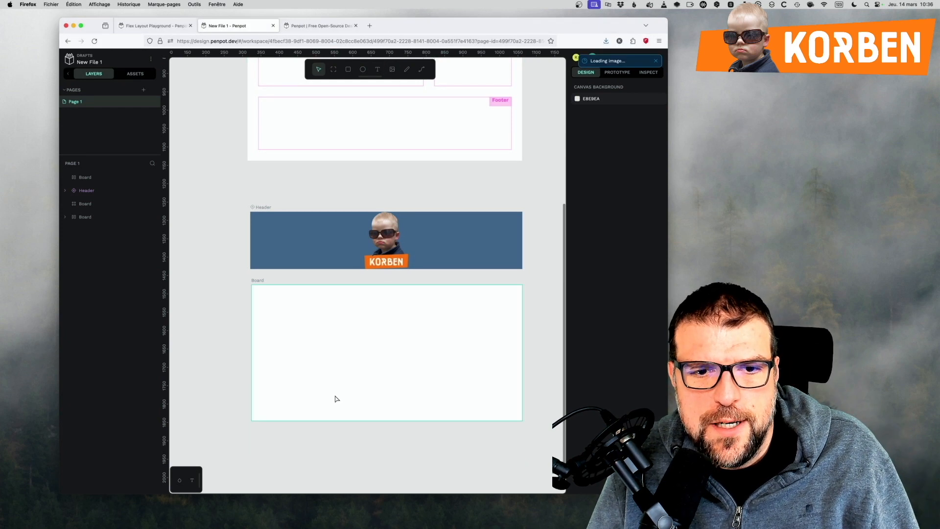
key("super+v")
left_click_drag(332, 282, 339, 348)
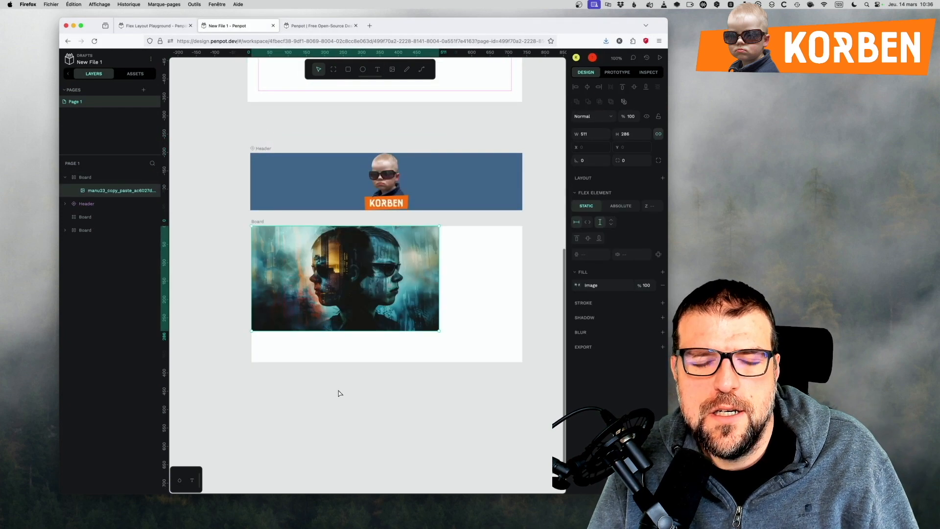
left_click(446, 327)
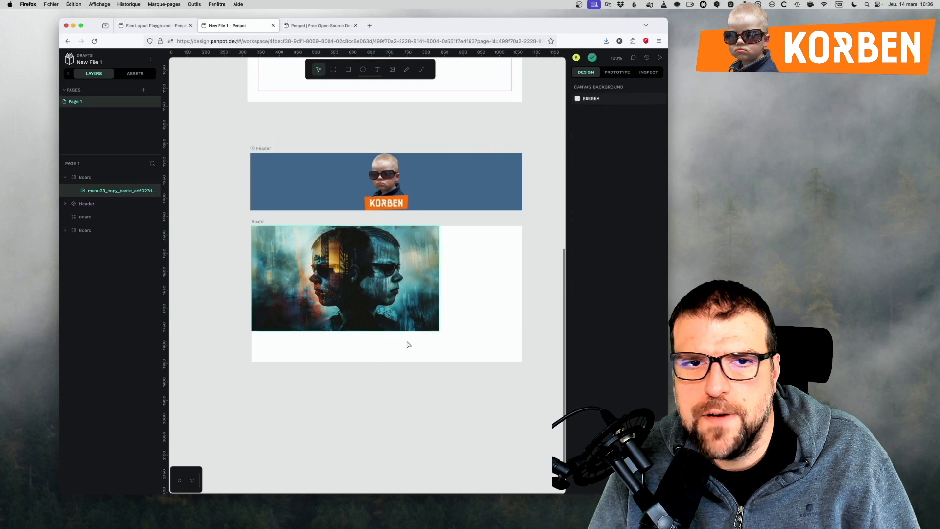
Add a text box about 198 × 31 reading TITRE beside the image in the flex board.
left_click(378, 71)
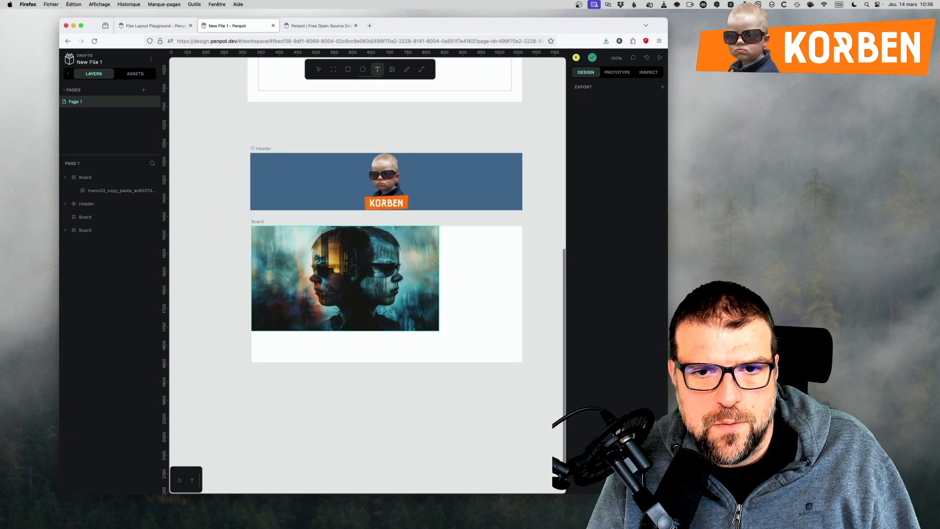
left_click_drag(439, 226, 511, 237)
type("TIT")
Set the TITRE text to size 24 in the Special Elite font.
left_click(602, 284)
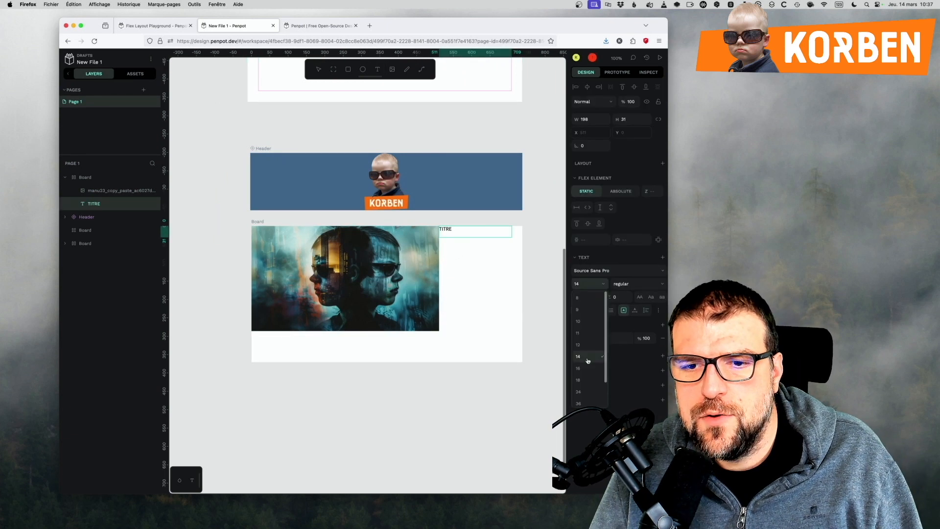
left_click(579, 381)
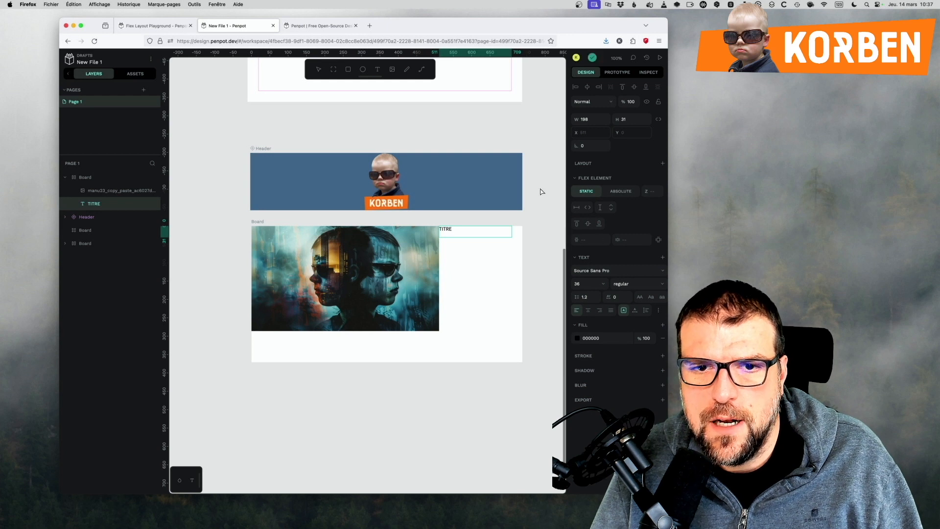
key("super+a")
left_click(602, 284)
left_click(583, 392)
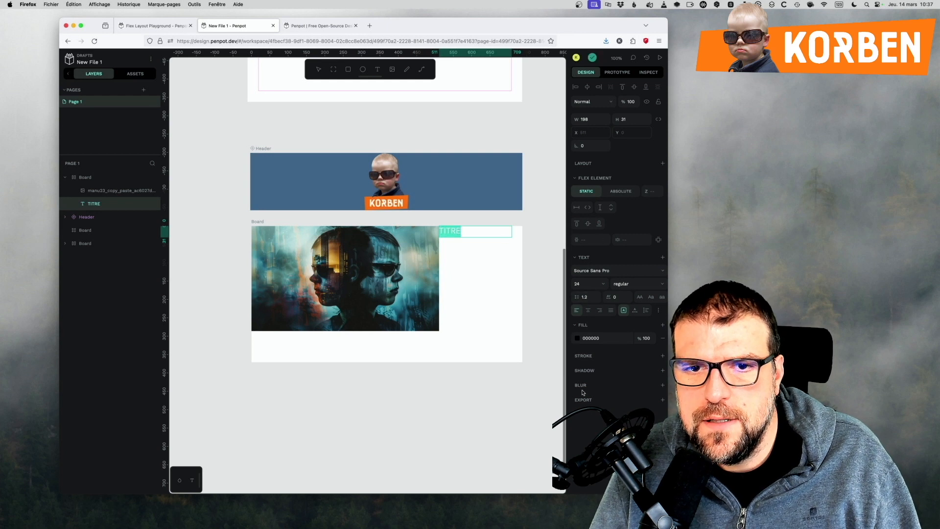
left_click(602, 270)
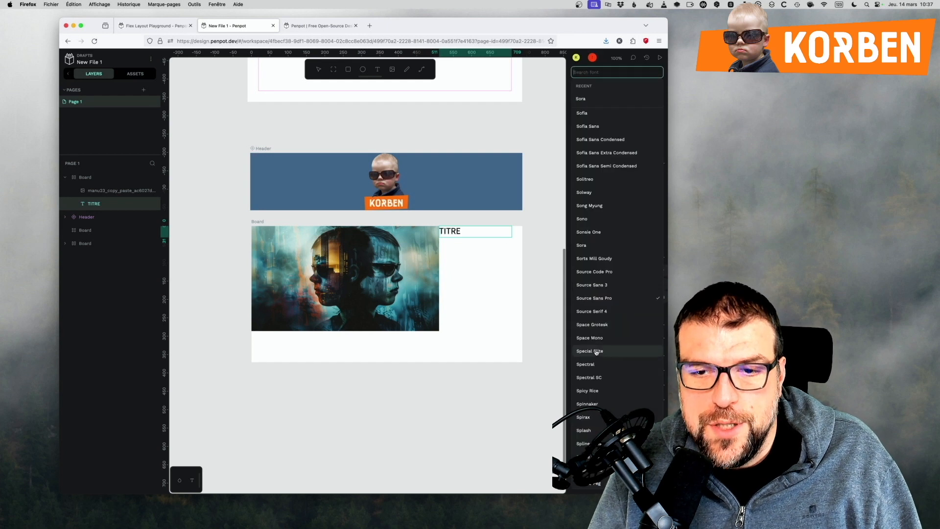
left_click(654, 354)
key("Escape")
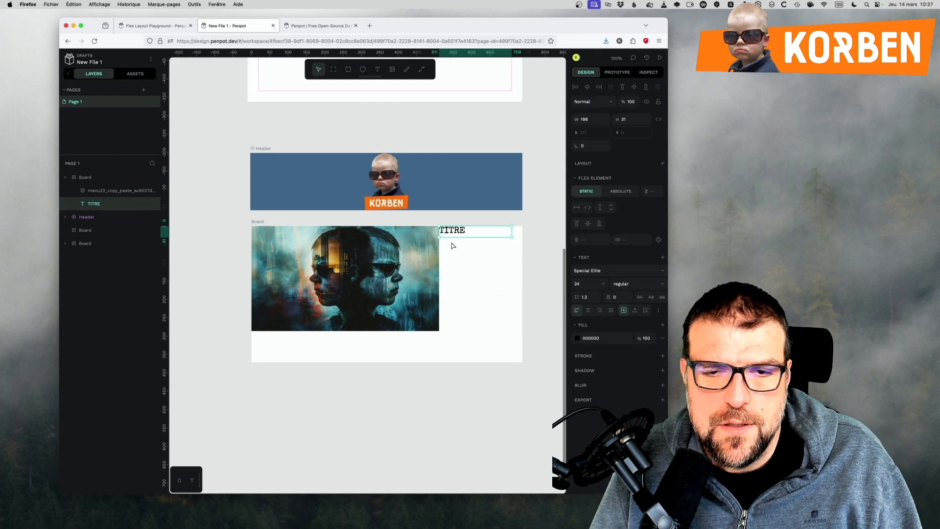
Duplicate the TITRE text and widen the flex board and the browser window to make room for it.
key("super+d")
left_click_drag(520, 231, 594, 280)
left_click(496, 267)
Change the font of the duplicated TITRE text to Spectral SC.
left_click(564, 235)
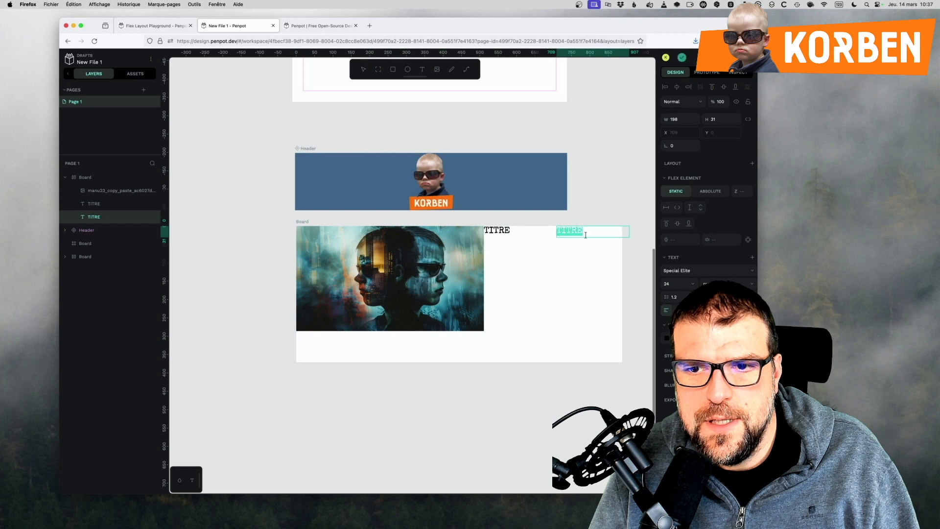
left_click(678, 270)
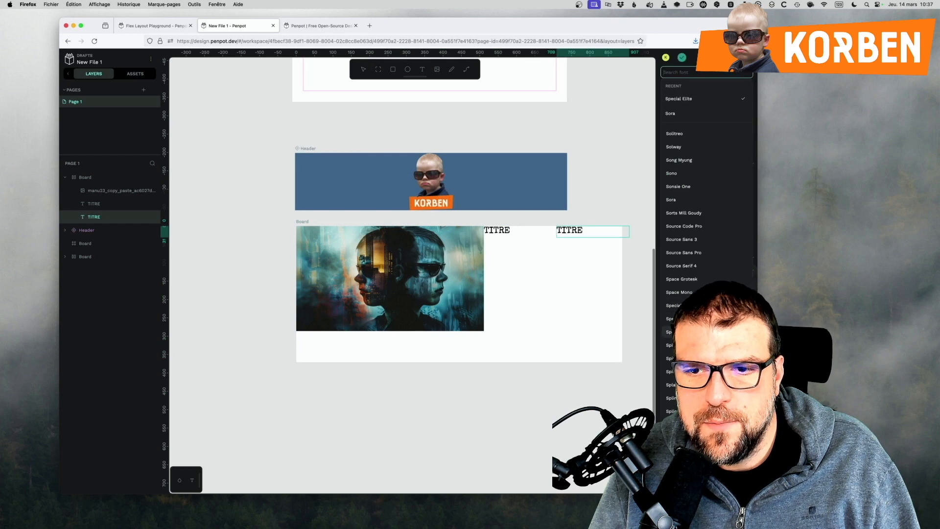
left_click(669, 331)
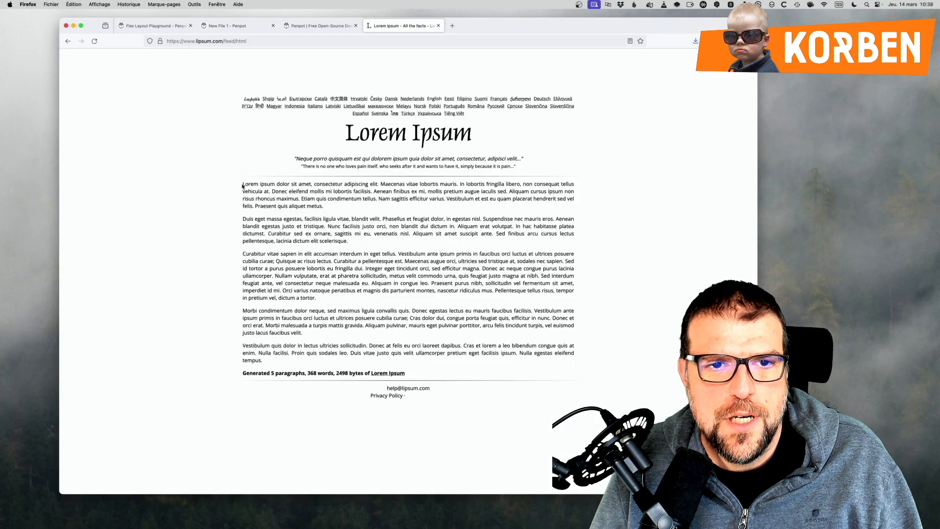
Replace the duplicated TITRE text with the five Lorem Ipsum paragraphs copied from lipsum.com, at font size 11.
left_click_drag(242, 186, 538, 362)
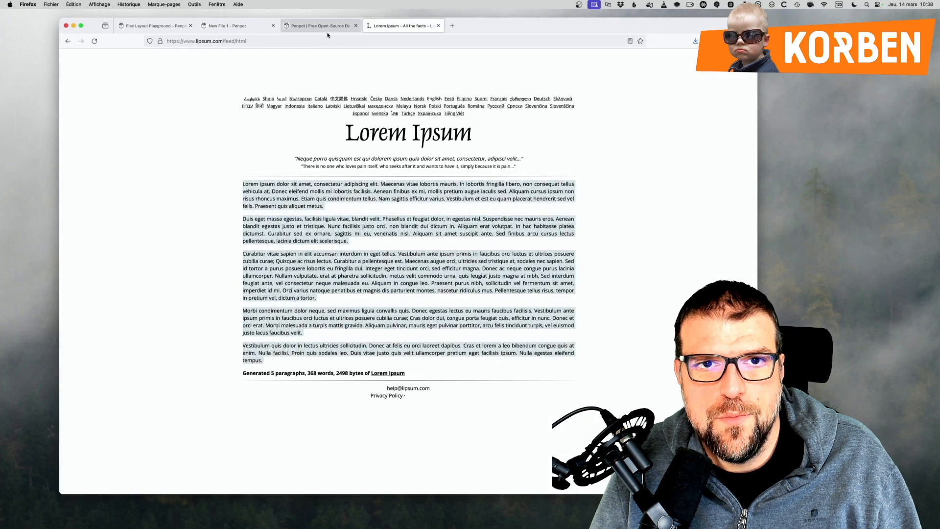
key("super+w")
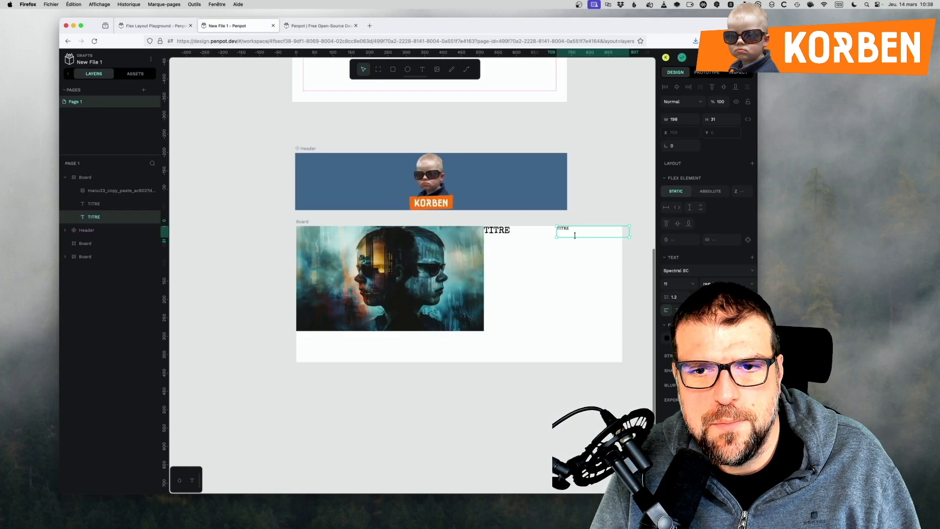
key("super+v")
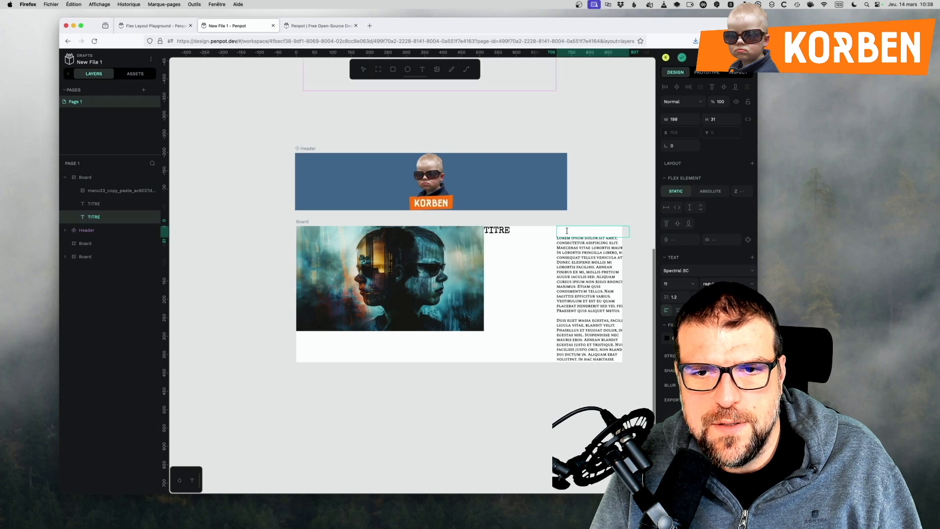
key("Escape")
key("Escape")
Stack the article board's image and texts in a column and make the board's width and height fit its content.
left_click(402, 298)
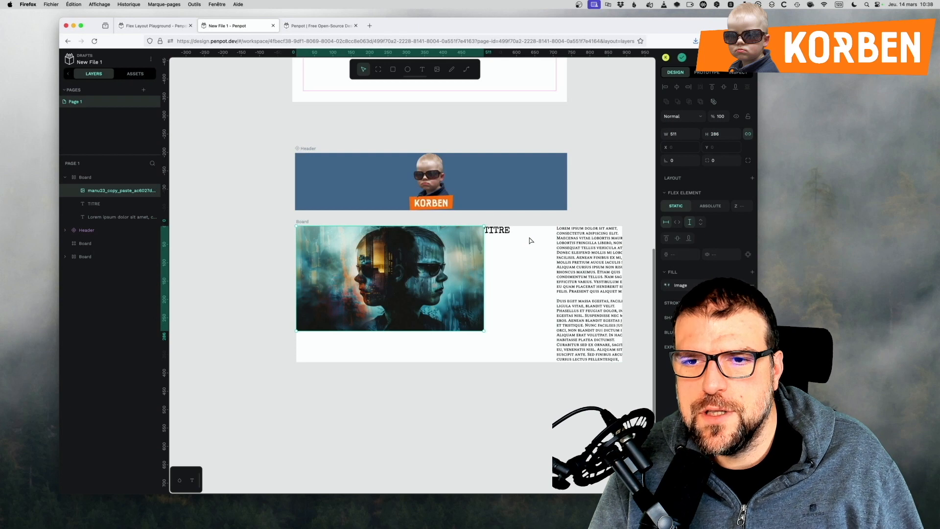
left_click(512, 366)
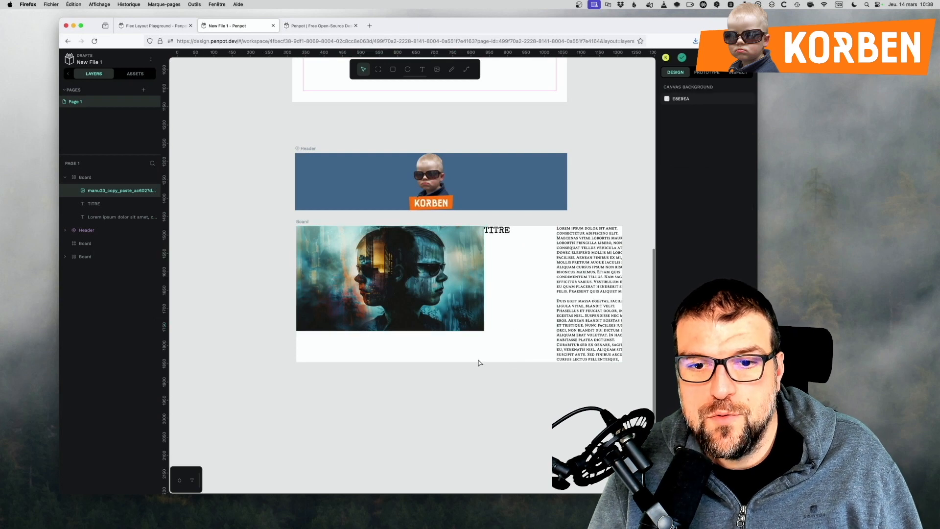
left_click(84, 179)
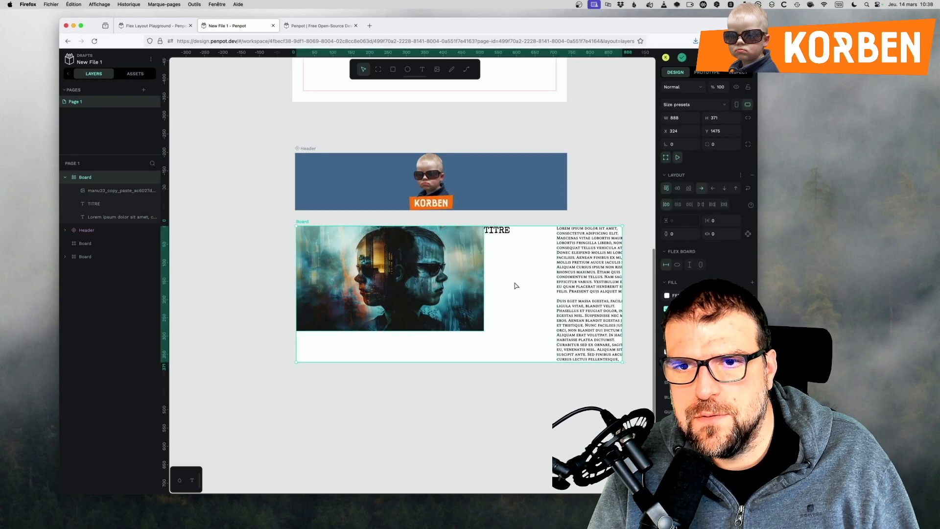
left_click(725, 189)
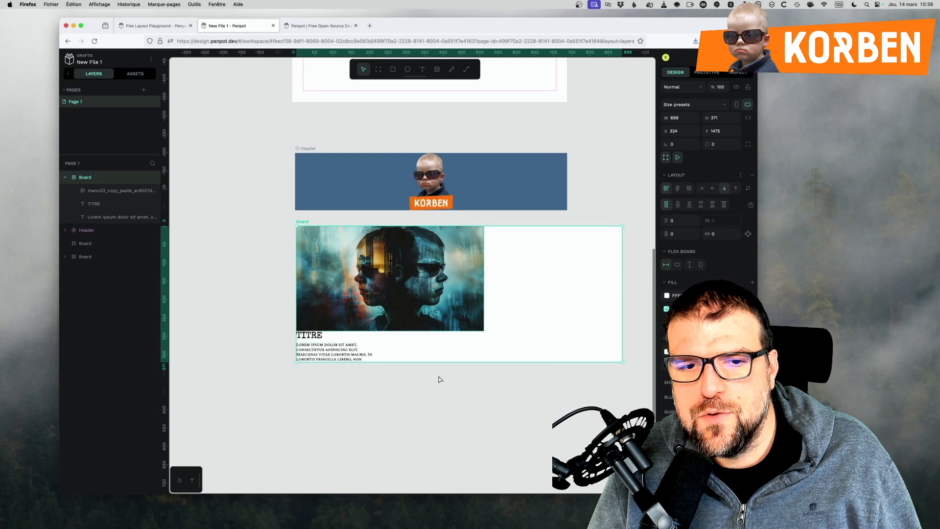
left_click(680, 267)
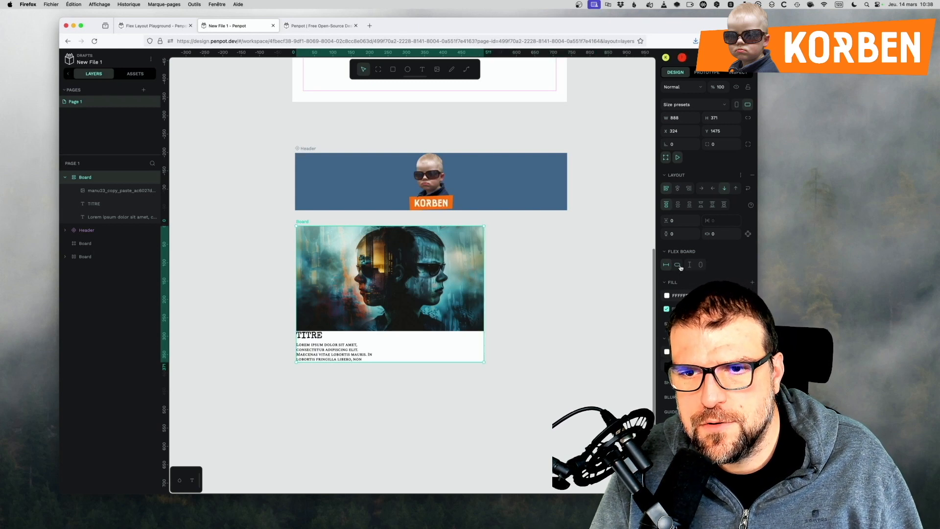
left_click(700, 268)
scroll(539, 337, "down", 3)
Set both the TITRE text and the Lorem Ipsum text to fill the full width of the article board.
left_click(340, 324)
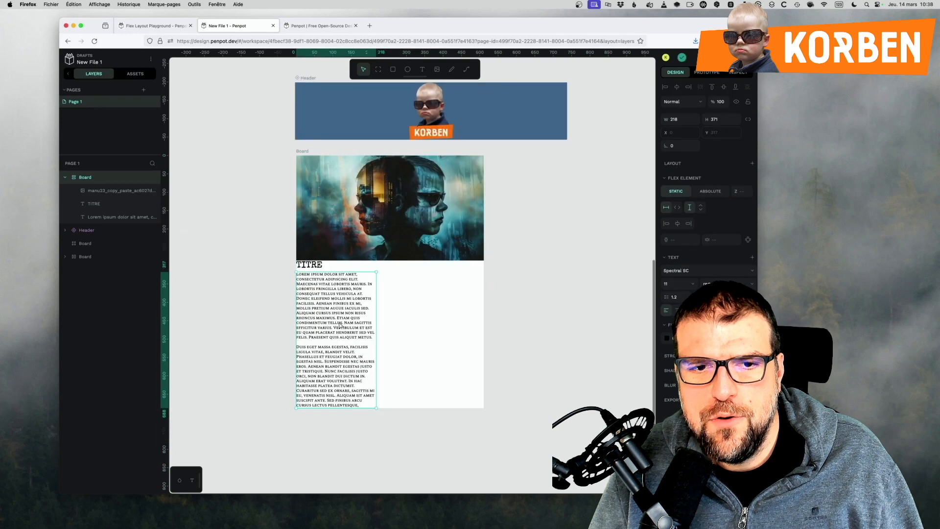
left_click(309, 265)
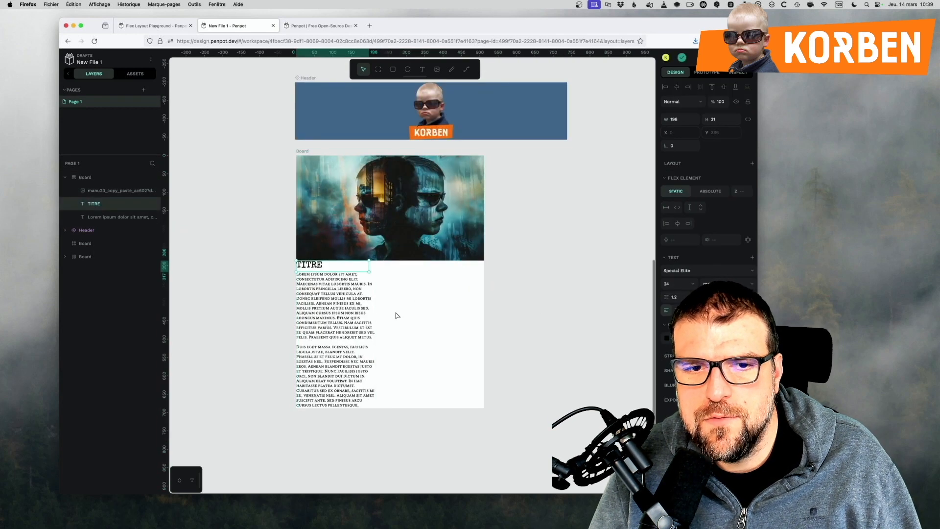
left_click(677, 210)
left_click(354, 312)
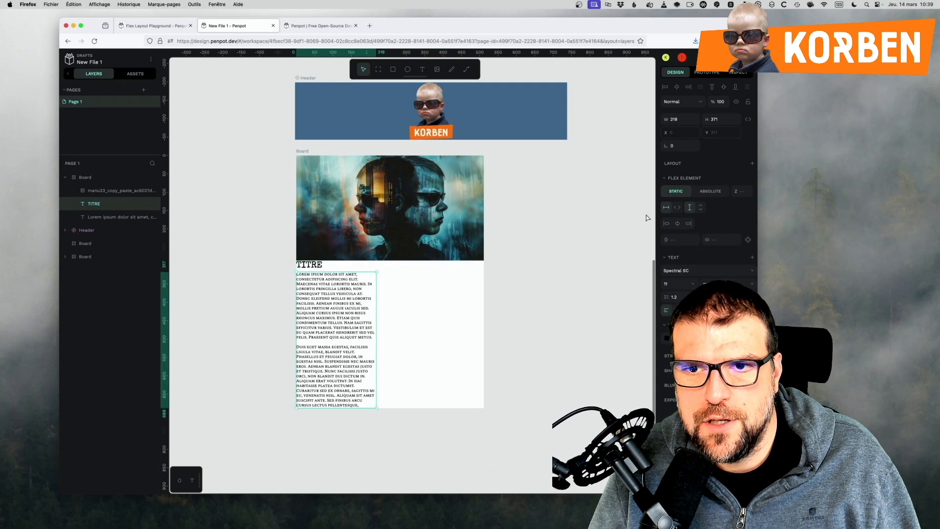
left_click(677, 208)
left_click(651, 218)
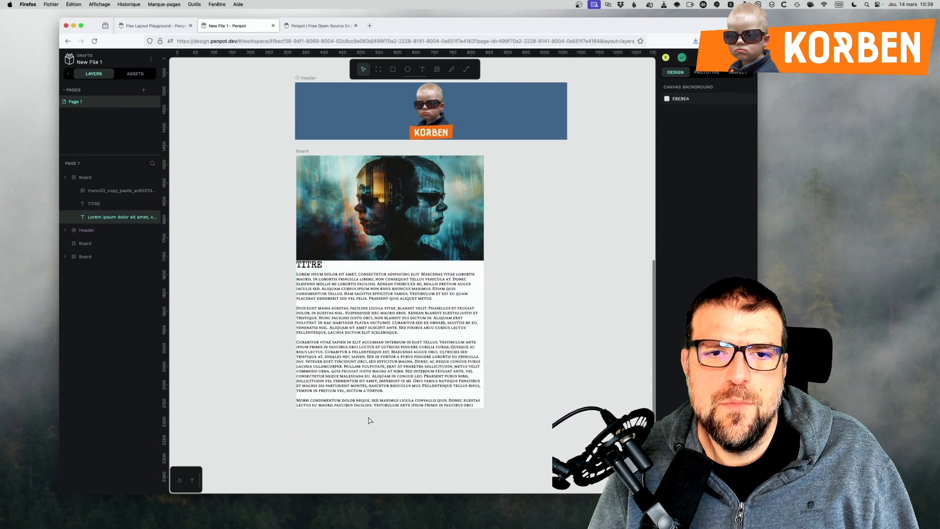
Centre the article board's content along the column, try a row gap of 30 and settle on 5.
left_click(322, 265)
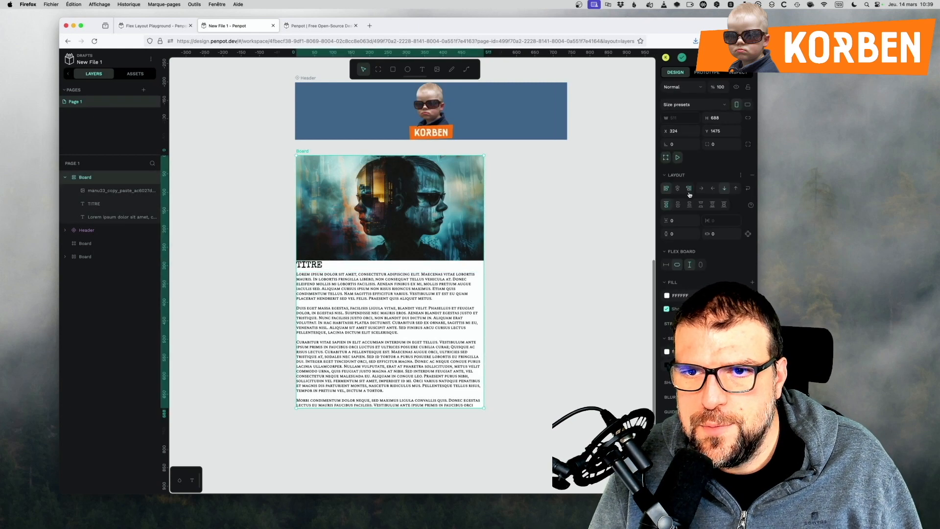
left_click(678, 205)
left_click(679, 221)
type("30")
key("Return")
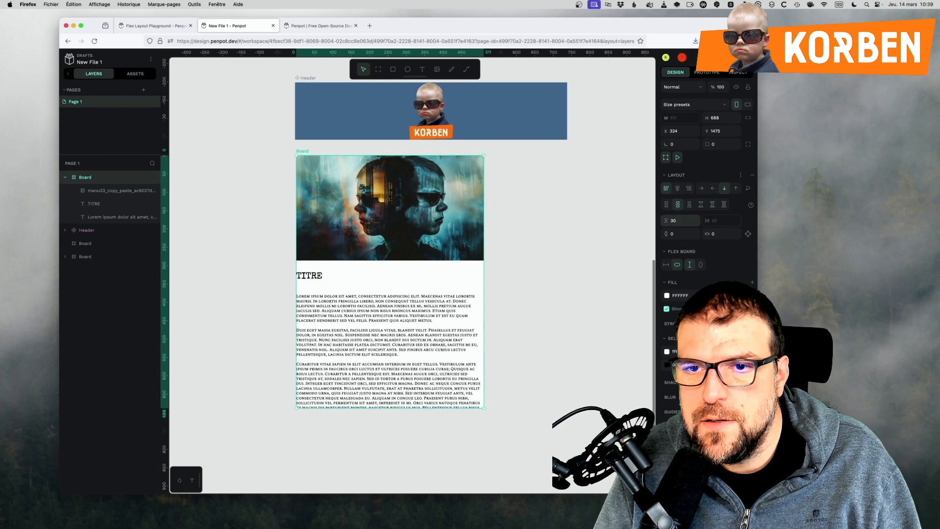
left_click(677, 220)
type("5")
key("Return")
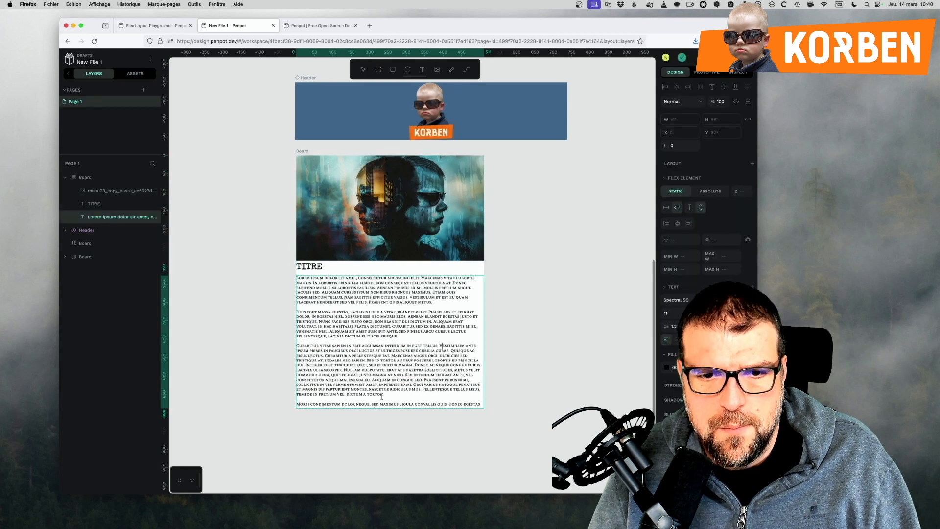
Delete the last two Lorem Ipsum paragraphs from the article text.
left_click_drag(384, 394, 424, 526)
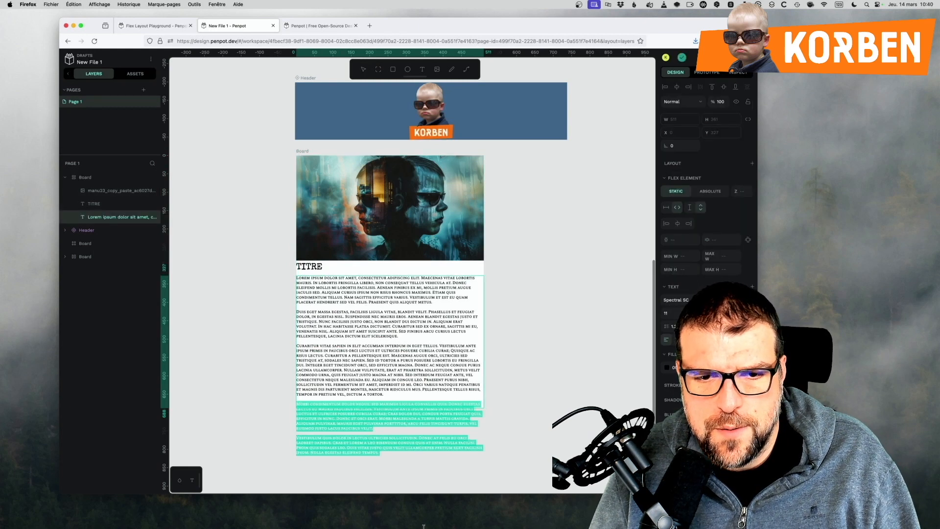
key("BackSpace")
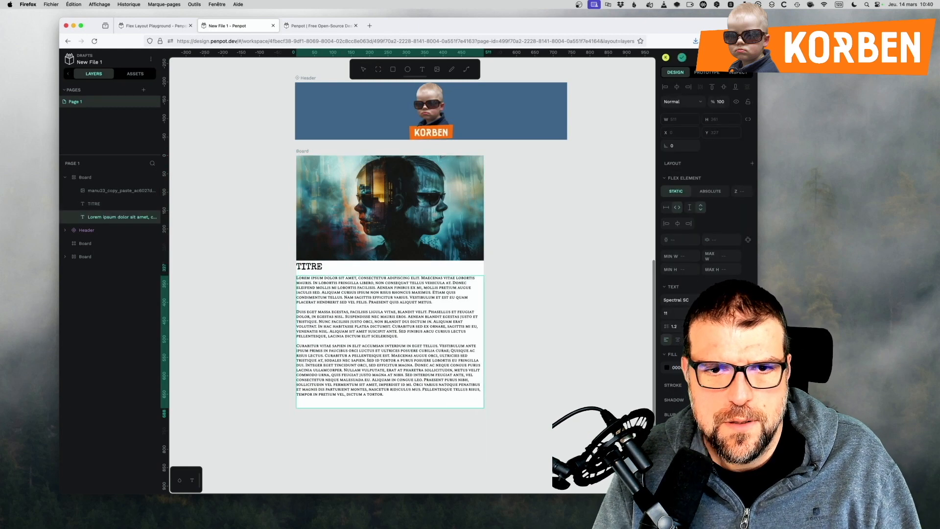
left_click(282, 264)
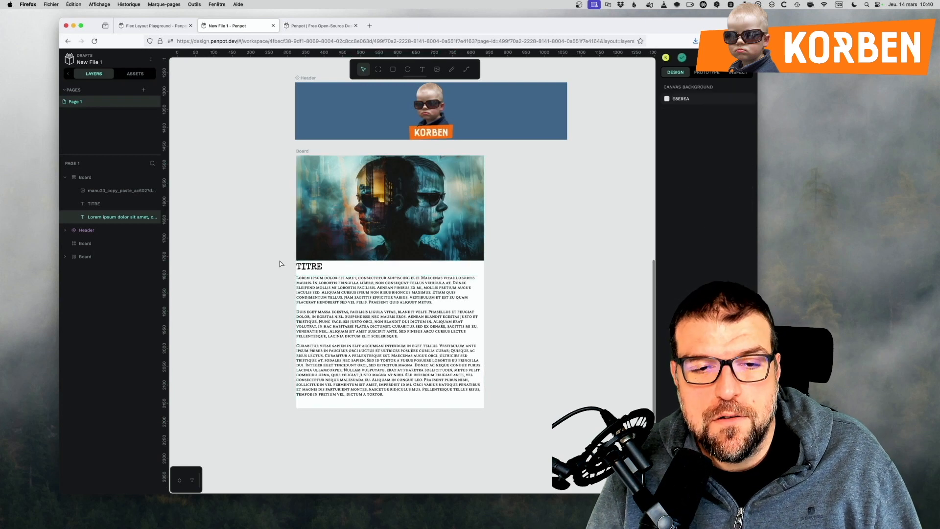
Enlarge the article image to about 542 × 303 and make its width and height fill the board.
left_click(353, 258)
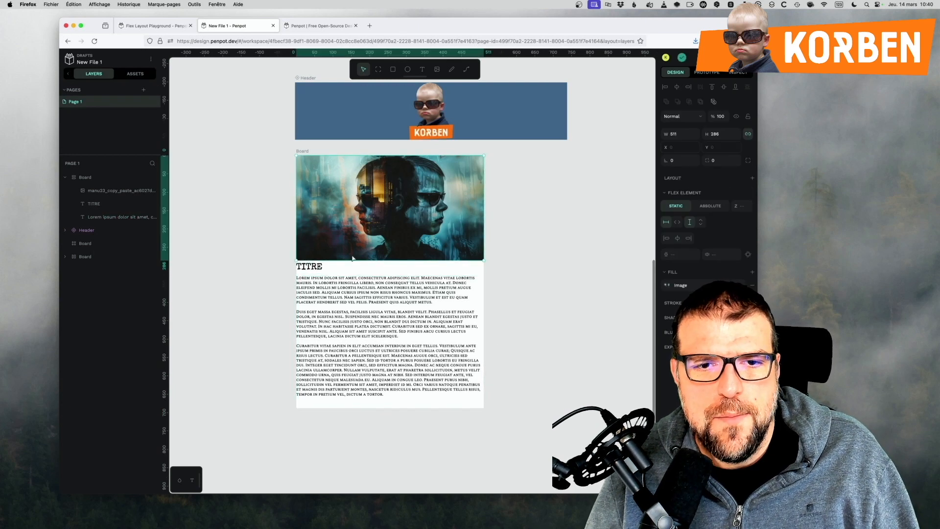
left_click_drag(352, 258, 409, 265)
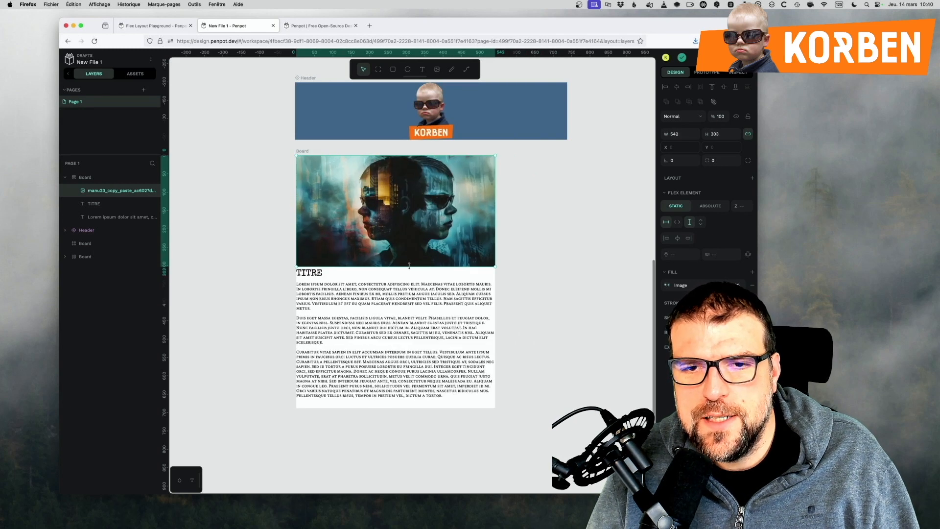
left_click(676, 222)
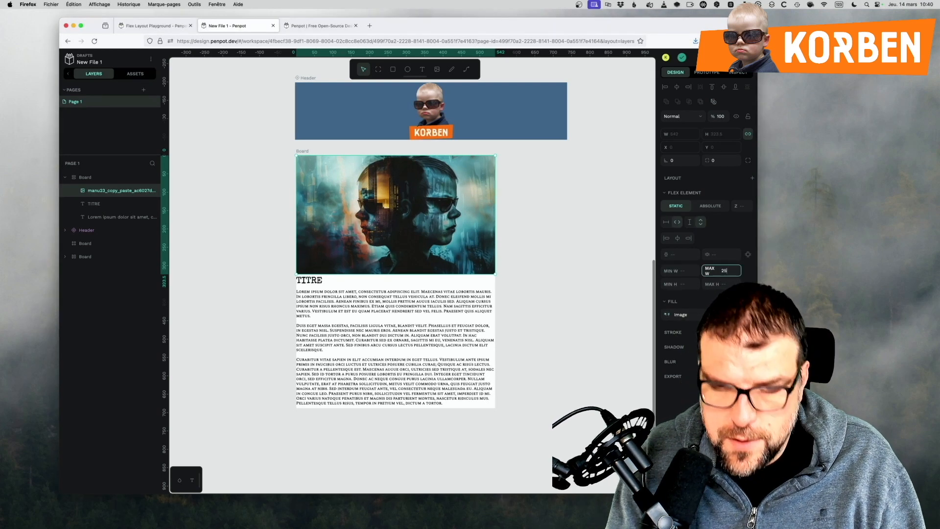
Try a maximum width of 250 on the article image and undo it.
left_click(724, 271)
type("250")
key("Return")
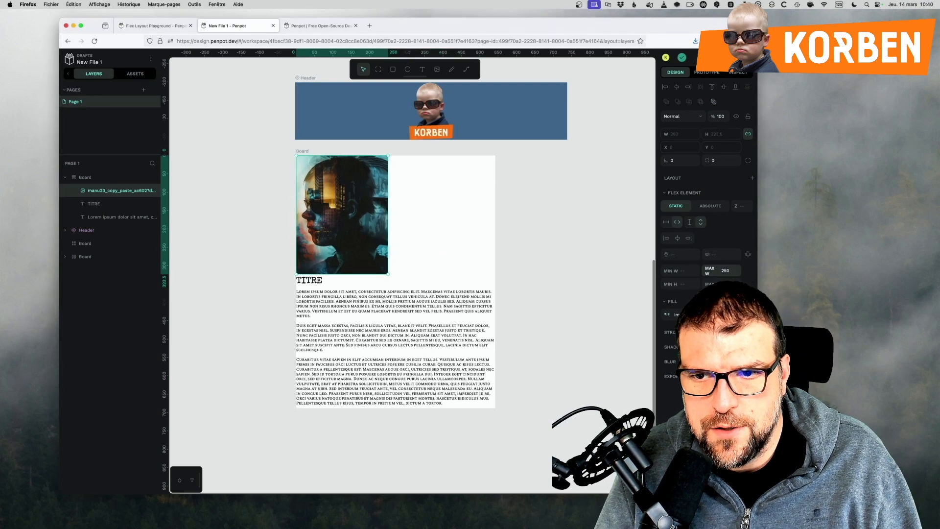
key("super+z")
Limit the article image's maximum height, trying 250 and settling on 150.
left_click(724, 284)
type("250")
key("Return")
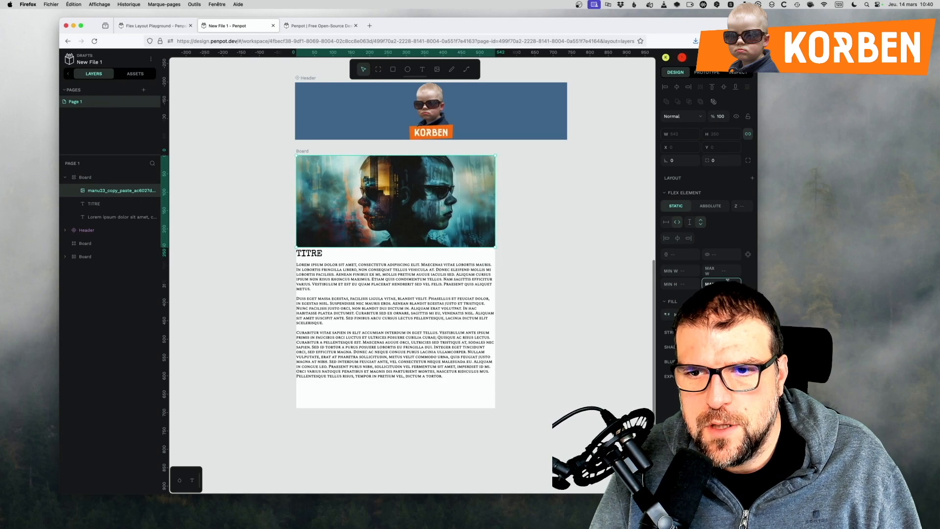
type("1")
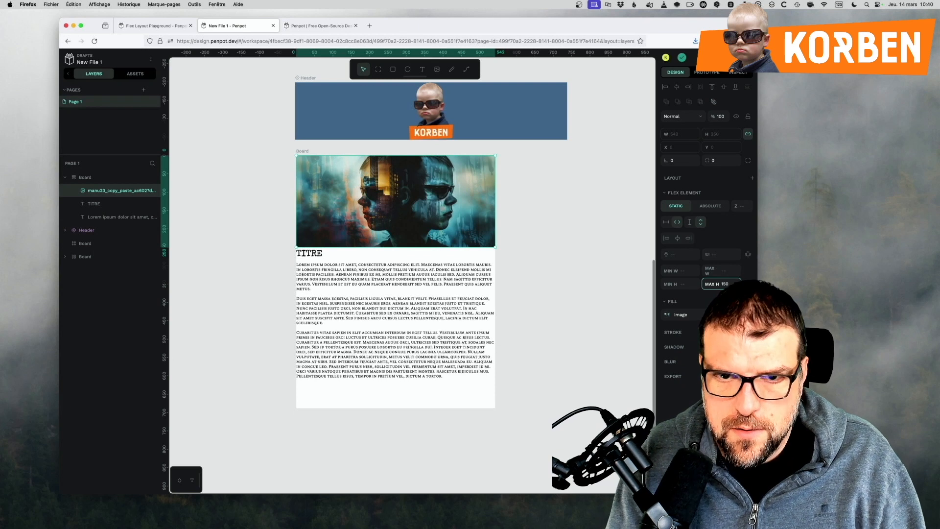
type("50")
key("Return")
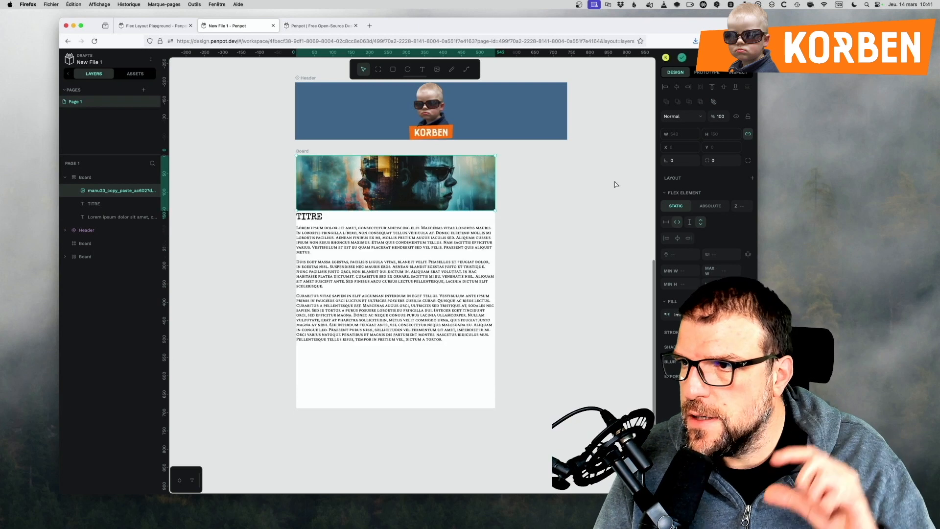
Justify the article board's content to the start and make the board's width and height fit its content.
left_click(438, 319)
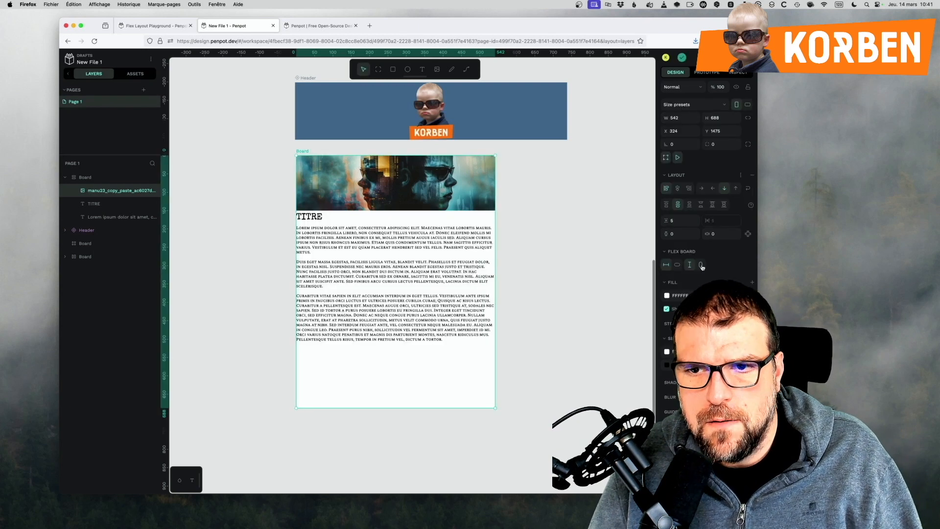
left_click(459, 292)
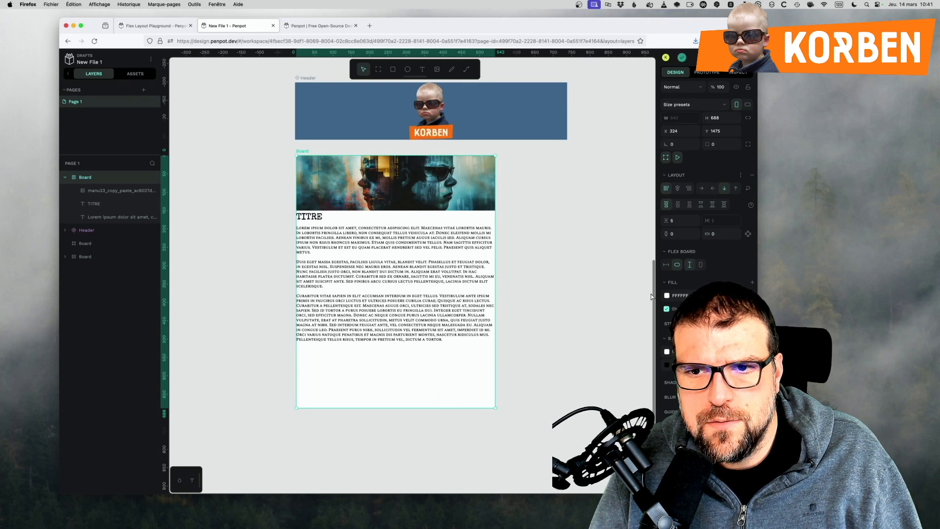
left_click(700, 265)
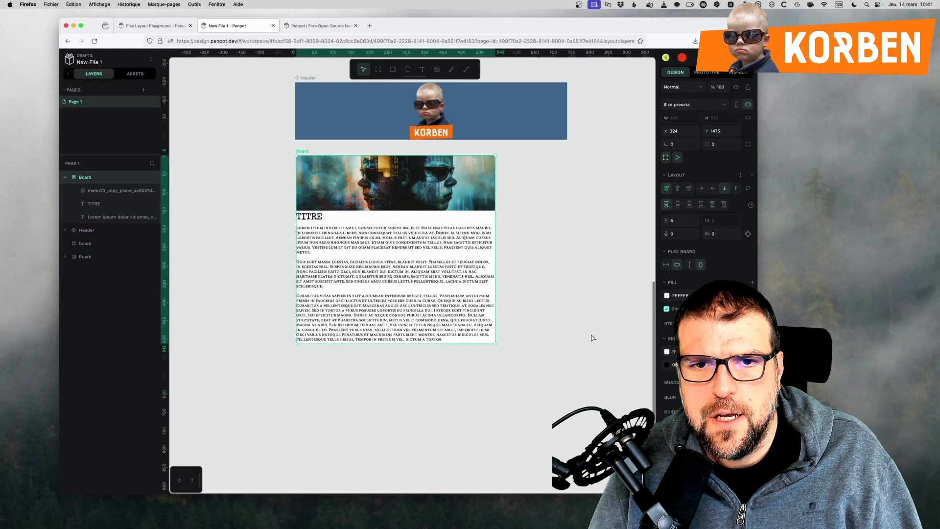
left_click(548, 309)
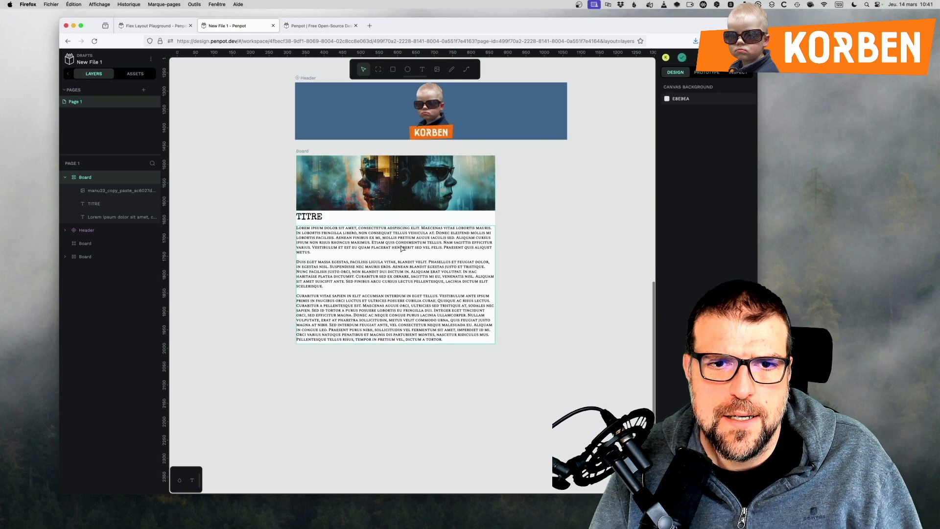
Create a component from the article board and rename it Article in the local library.
right_click(91, 180)
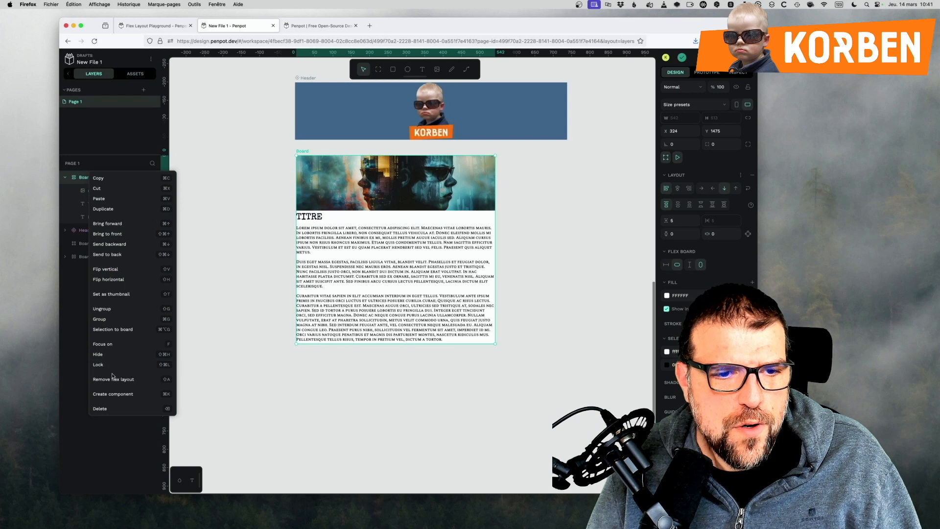
left_click(113, 393)
left_click(135, 75)
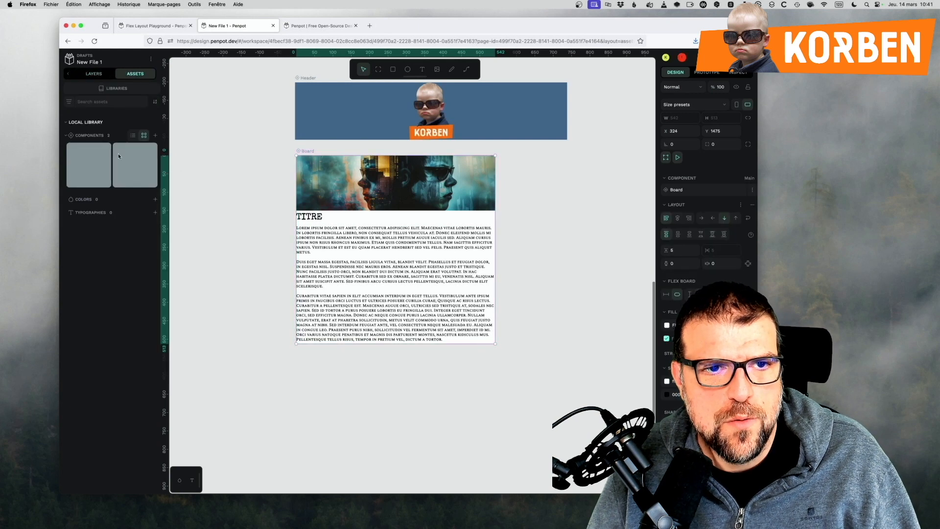
right_click(76, 174)
left_click(84, 182)
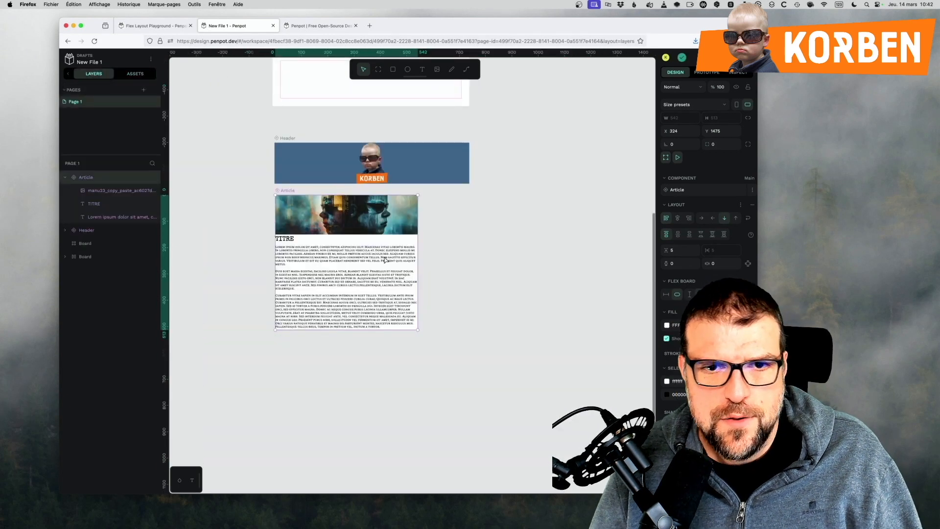
Select the grid board with the Header, Zone Article, Sidebar and Footer areas and collapse the Article component's layers.
scroll(385, 270, "up", 5)
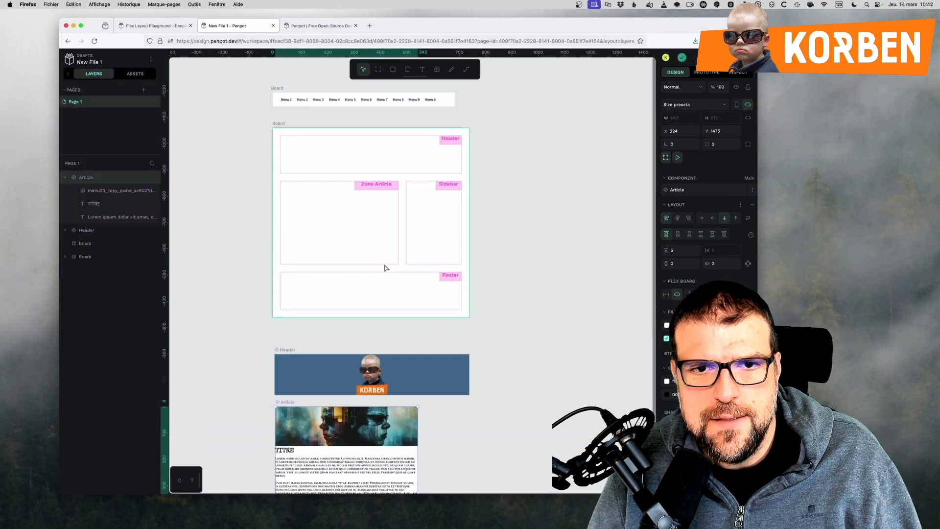
left_click(90, 244)
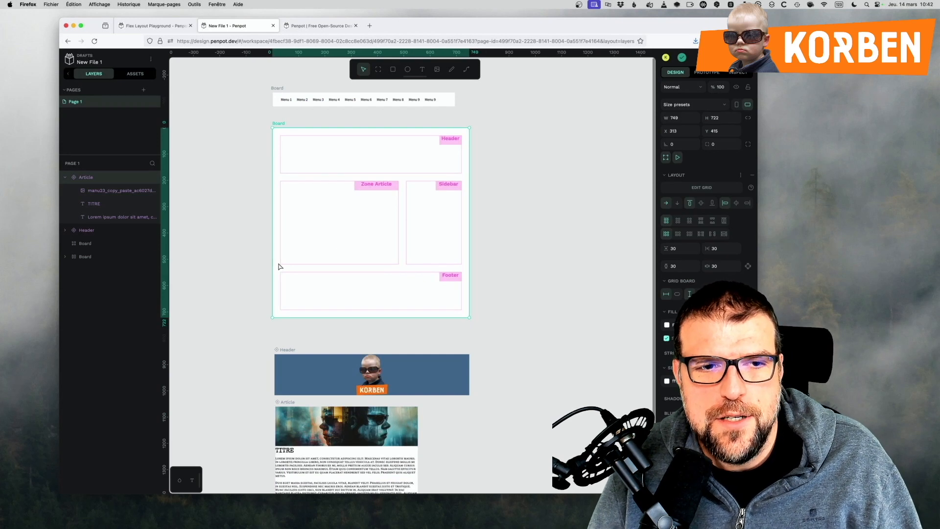
left_click(66, 178)
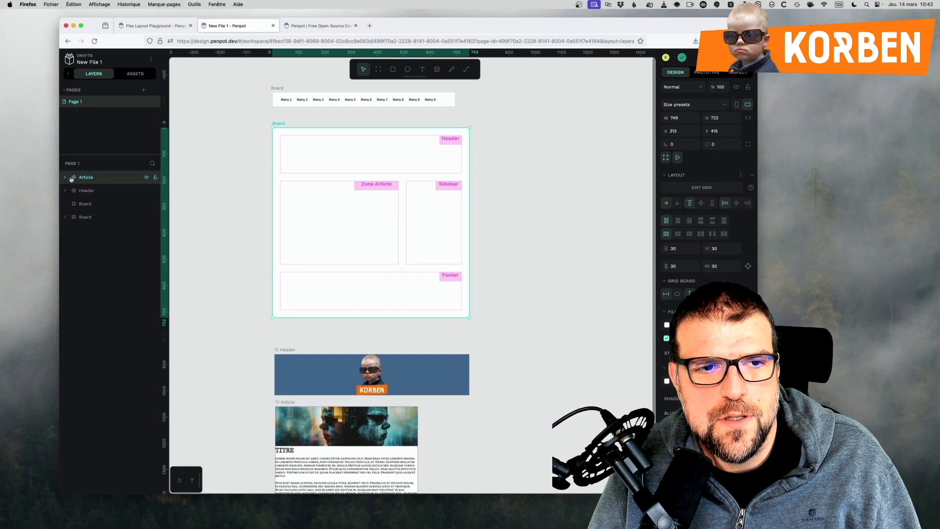
Place the Article component in the grid board's Zone Article area and a Header component copy in its Header area.
left_click_drag(294, 421, 311, 241)
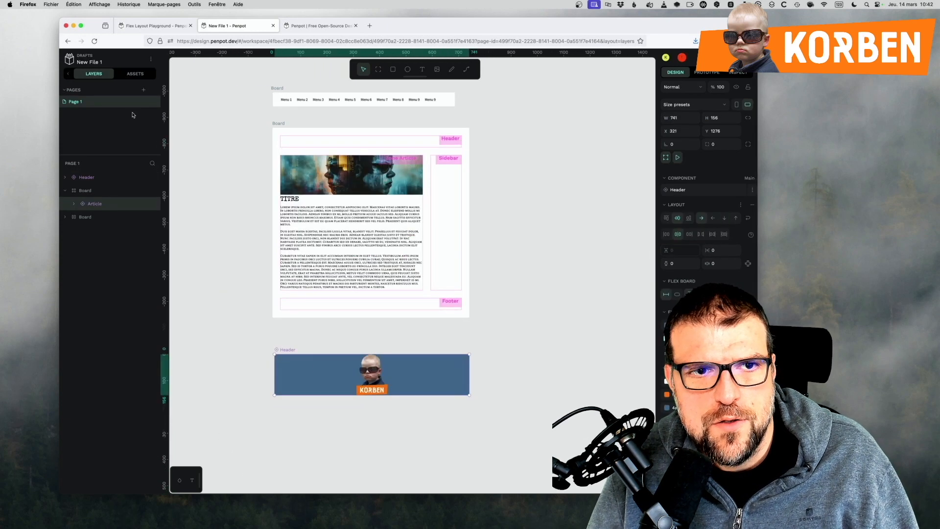
left_click(135, 74)
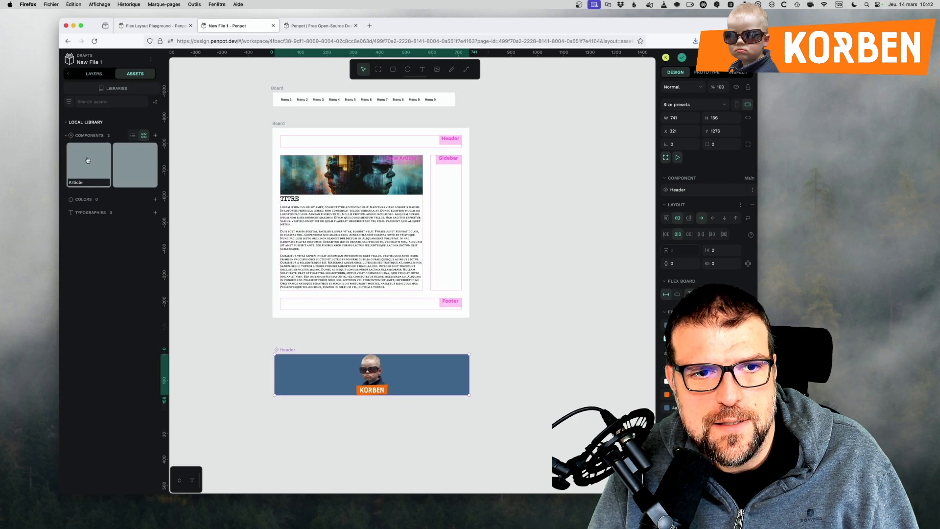
left_click_drag(127, 164, 301, 142)
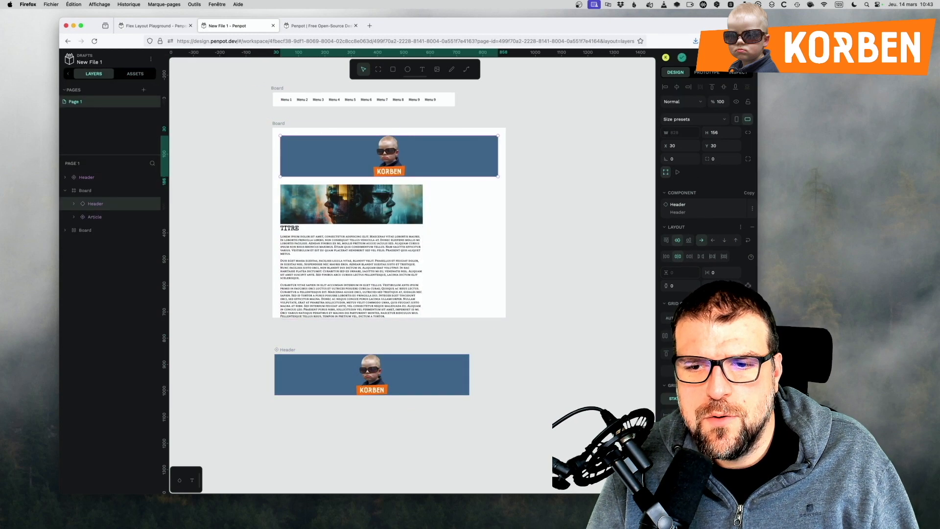
Move the main Header component clear of the grid board and extend the board downward to make room for the Footer area.
left_click(415, 226)
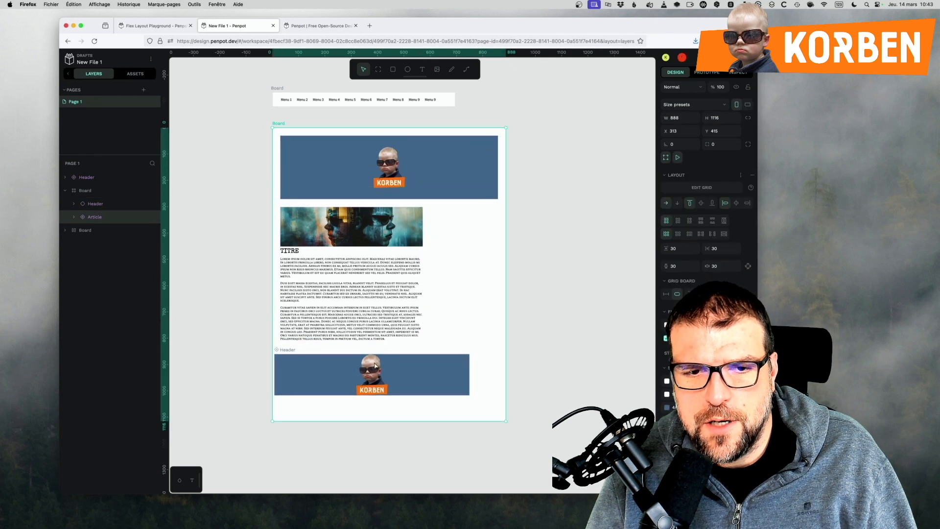
left_click_drag(304, 369, 420, 450)
left_click_drag(420, 450, 429, 458)
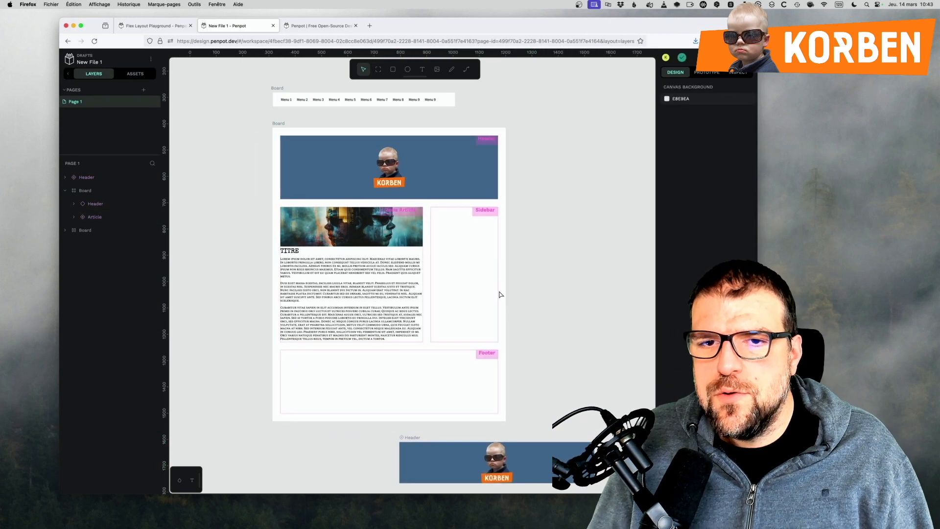
Place a Header component copy in the Sidebar area, set its flex direction to column and make it fill the area.
left_click_drag(451, 466, 475, 277)
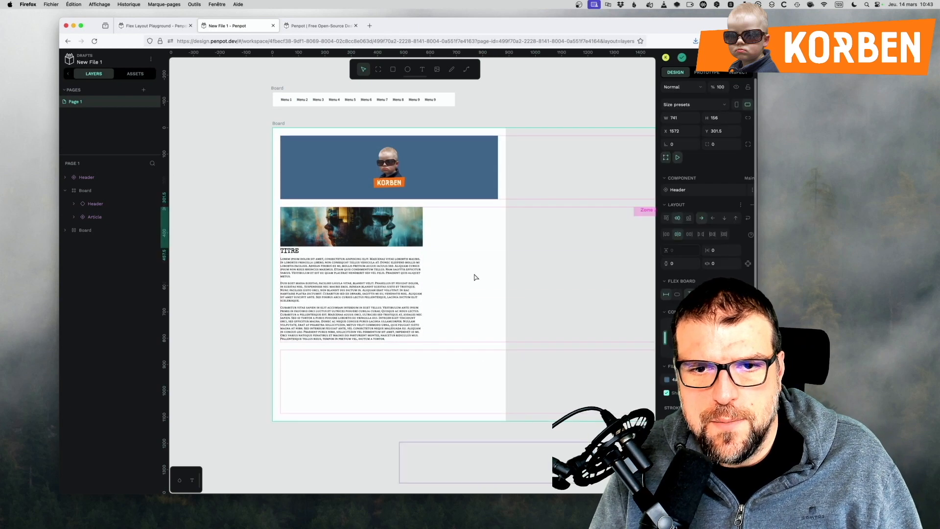
left_click(135, 74)
left_click_drag(262, 208, 587, 248)
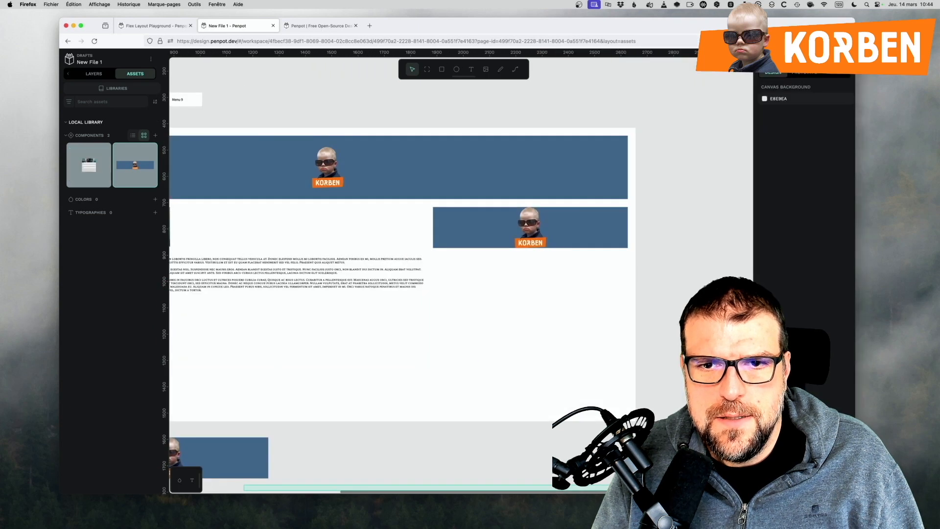
left_click(592, 243)
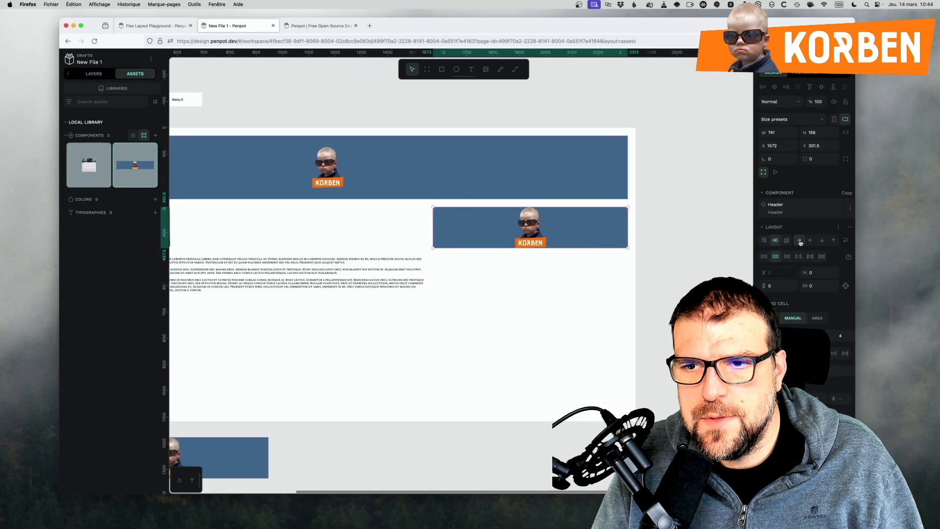
left_click(822, 242)
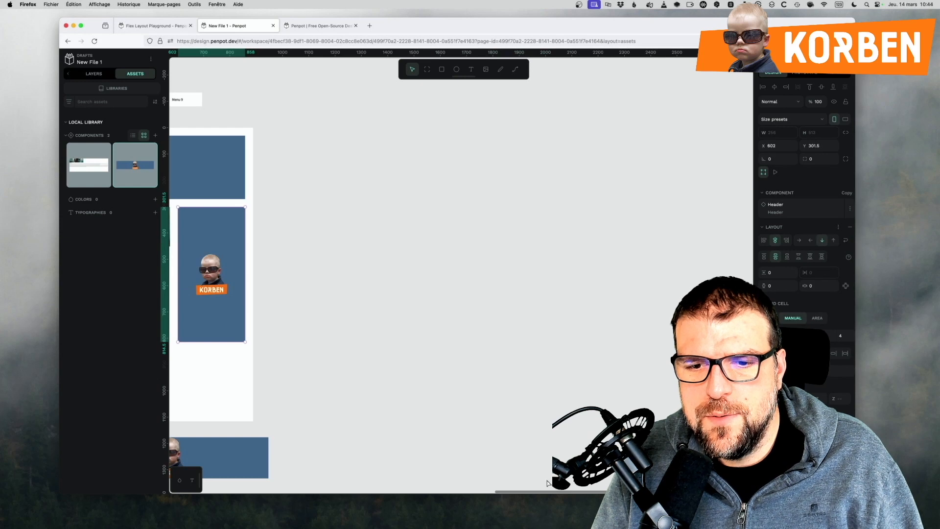
left_click_drag(663, 491, 472, 494)
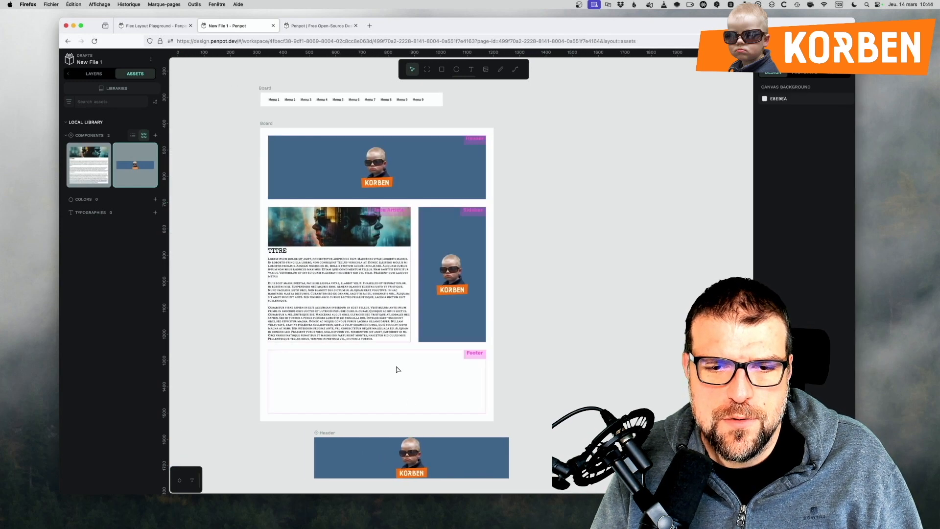
Move the main Header component into the Footer area and set its width and height to fill 100% of the cell.
left_click_drag(413, 457, 397, 370)
left_click_drag(854, 231, 617, 232)
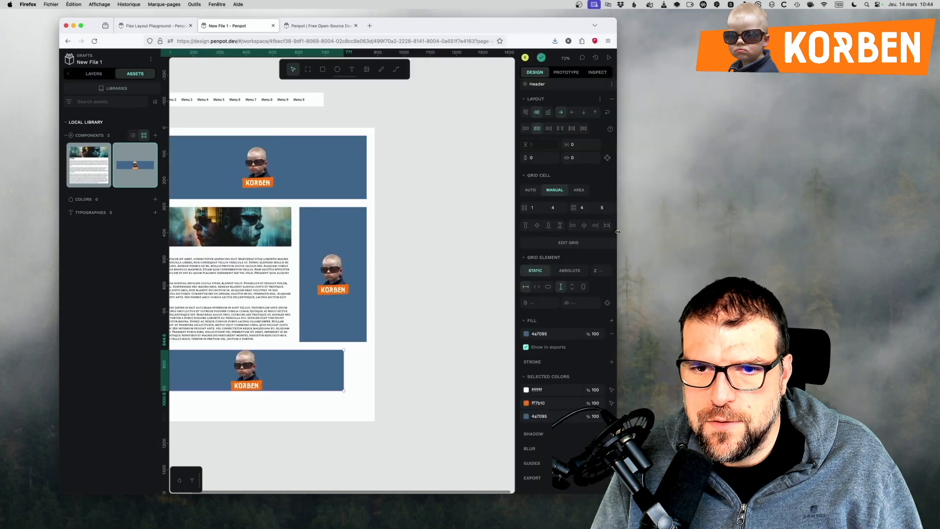
left_click(538, 288)
left_click(571, 287)
left_click(433, 430)
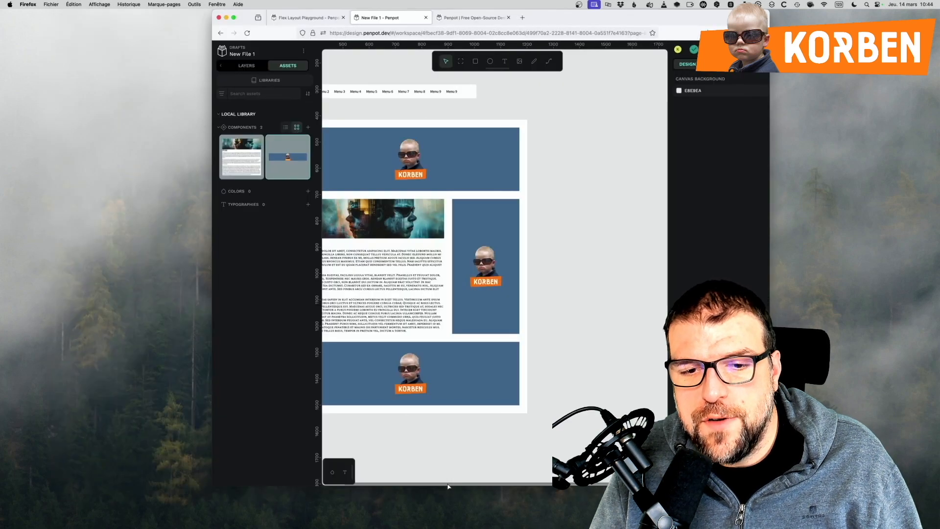
left_click_drag(447, 486, 376, 484)
left_click(478, 289)
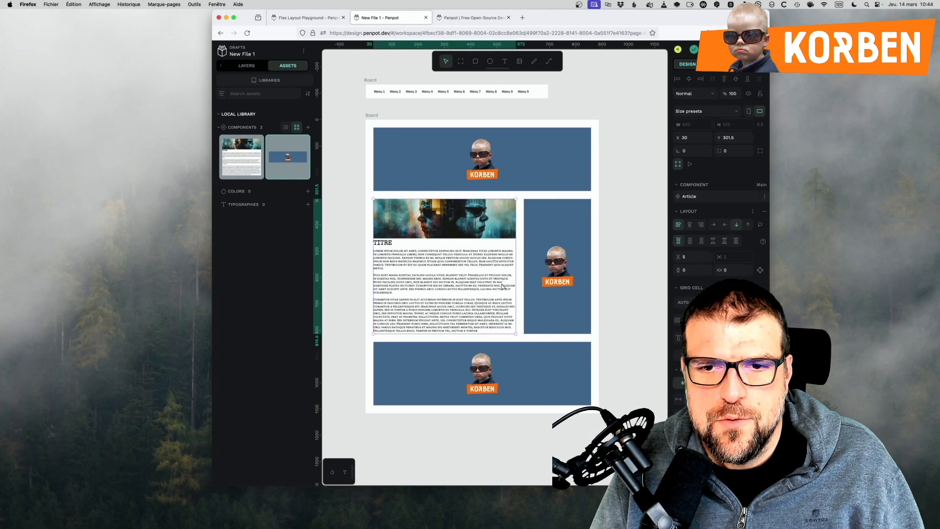
key("Escape")
Resize the grid board to about 944 by 1013 and set its justification to stretch, trying a further resize.
key("alt+l")
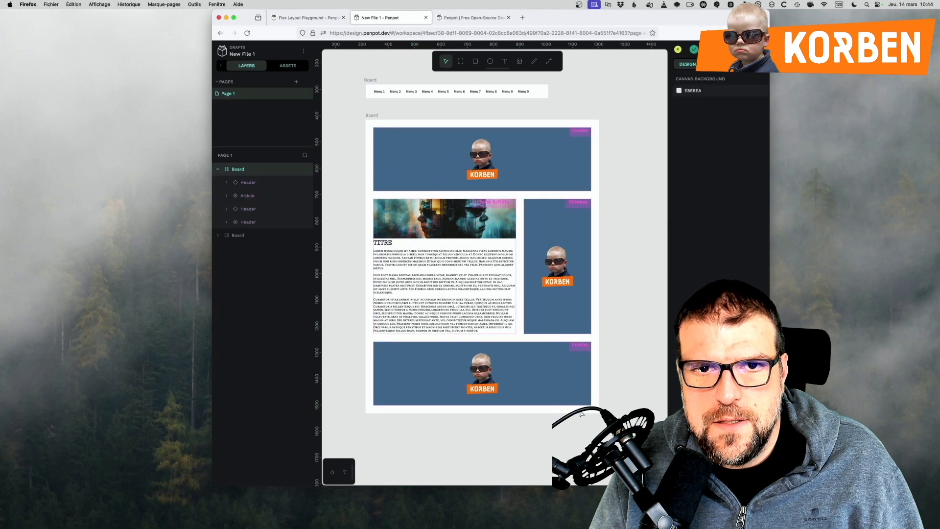
left_click(371, 115)
left_click_drag(598, 121, 607, 154)
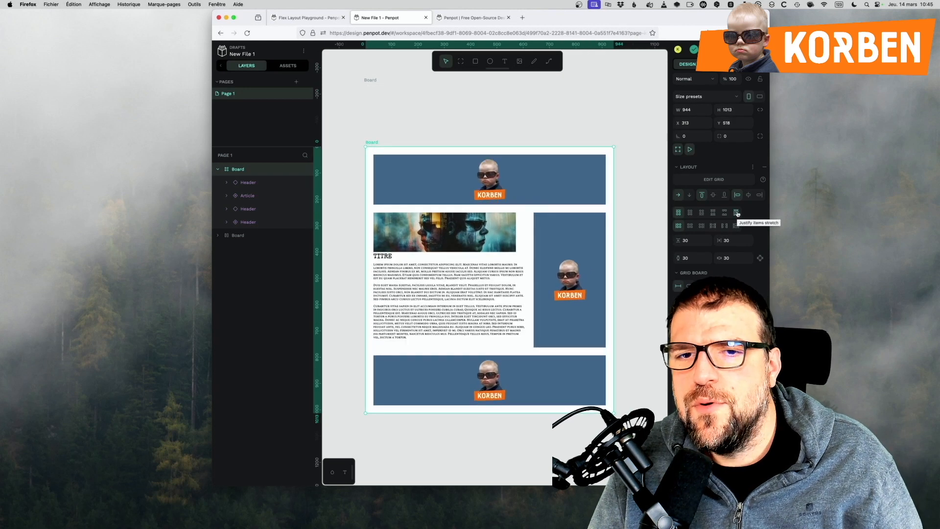
left_click(736, 213)
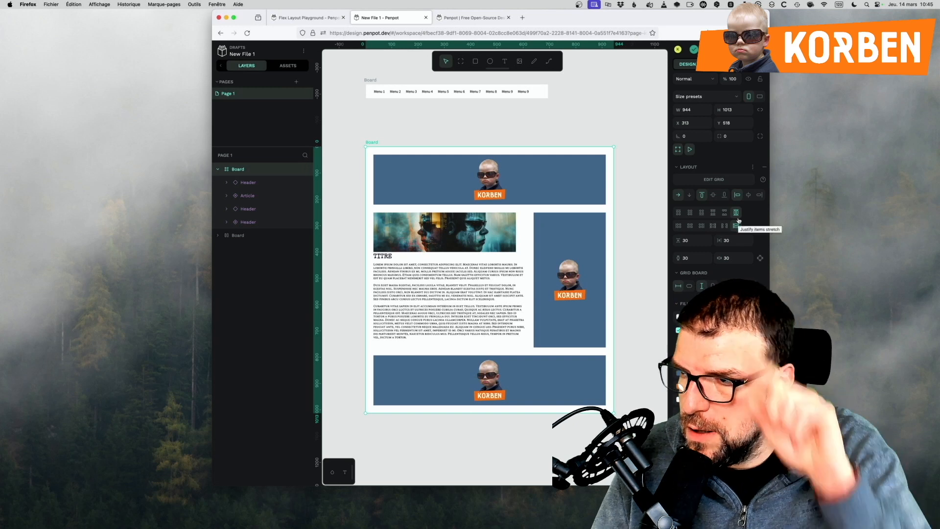
left_click_drag(611, 410, 623, 428)
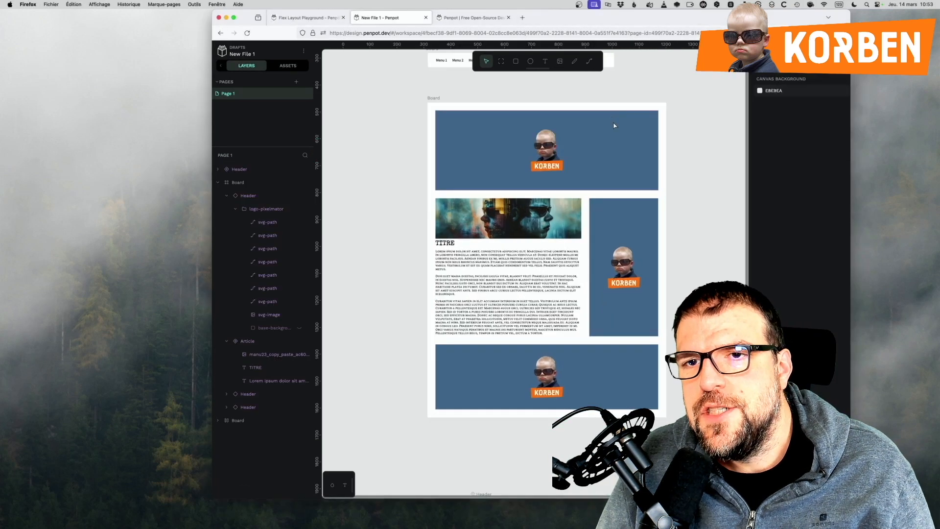
Enlarge the grid board in both directions to about 1047 wide to test how the Header, Article and Sidebar areas adapt.
left_click(598, 178)
left_click(574, 230)
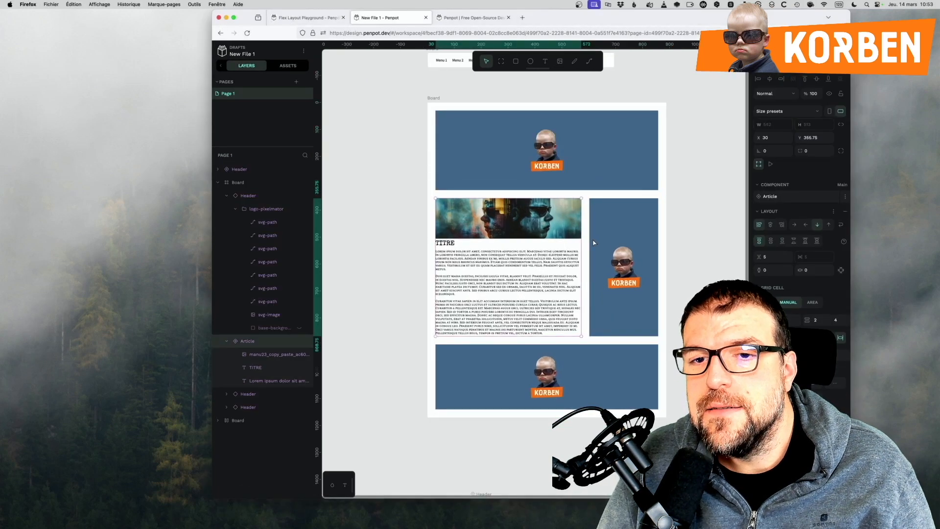
left_click_drag(775, 12, 575, 12)
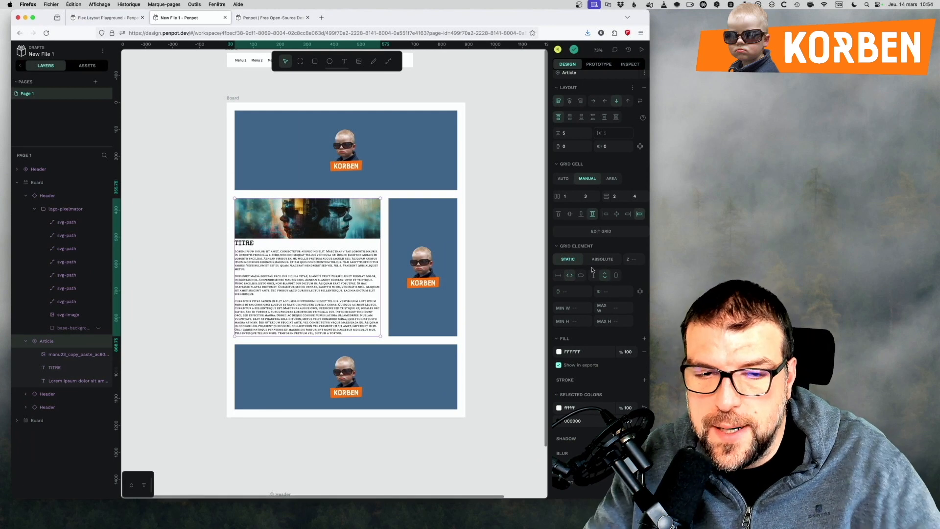
left_click(34, 182)
left_click_drag(465, 416, 508, 447)
key("Escape")
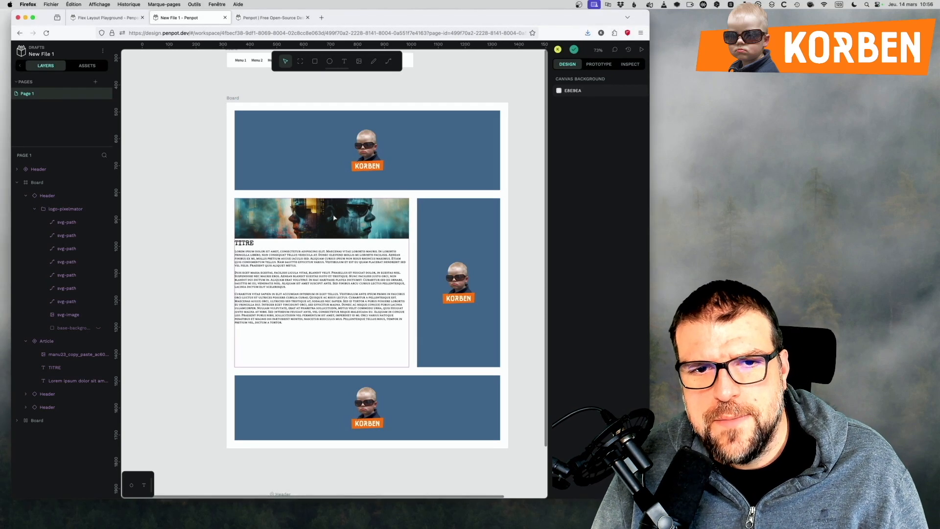
Replace the Header in the Sidebar area with a copy of the article's image.
left_click(433, 227)
key("Delete")
left_click(357, 212)
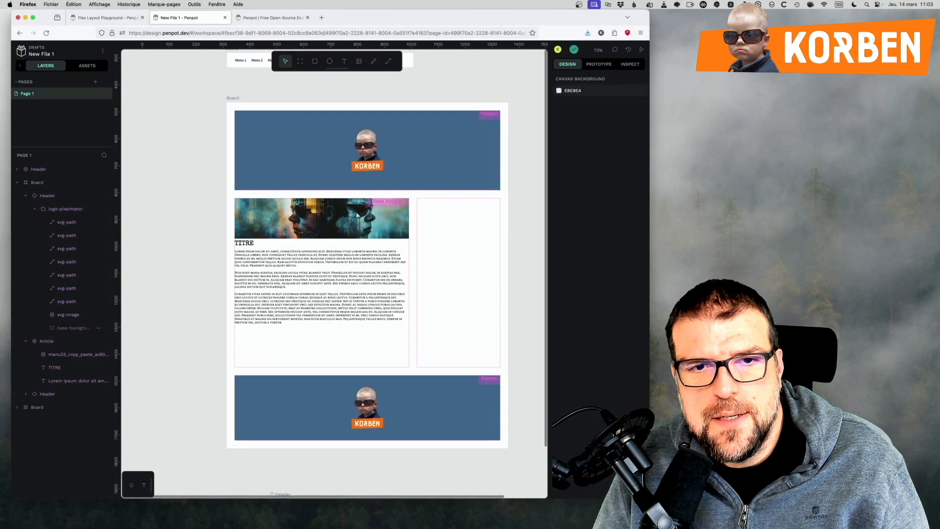
double_click(352, 225)
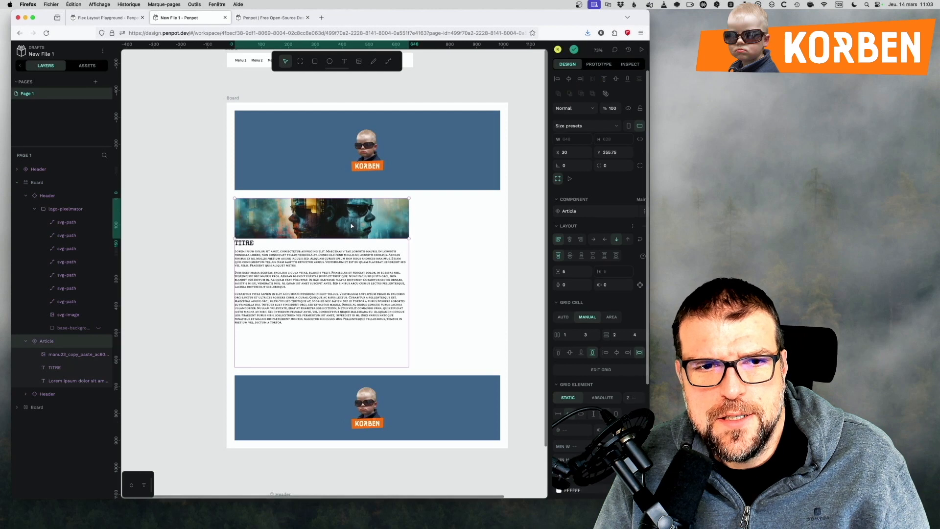
left_click(444, 223)
double_click(435, 227)
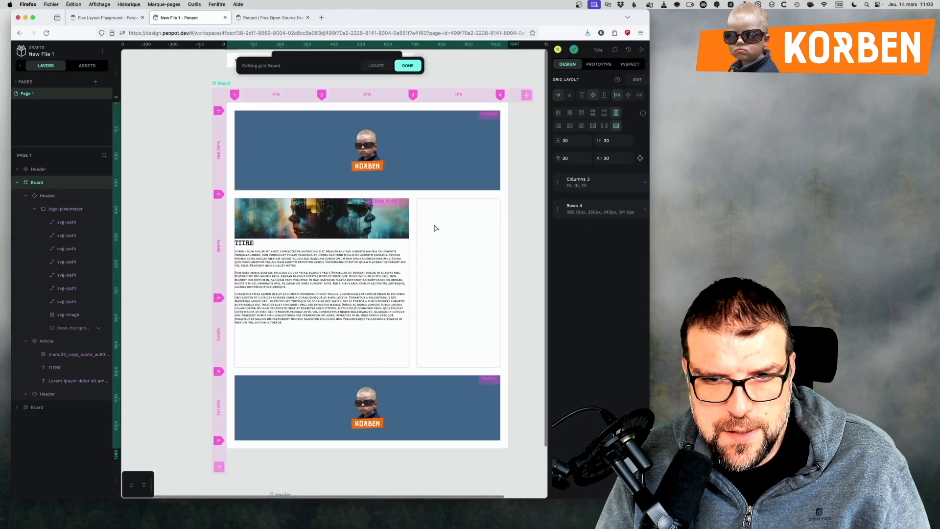
key("ctrl+v")
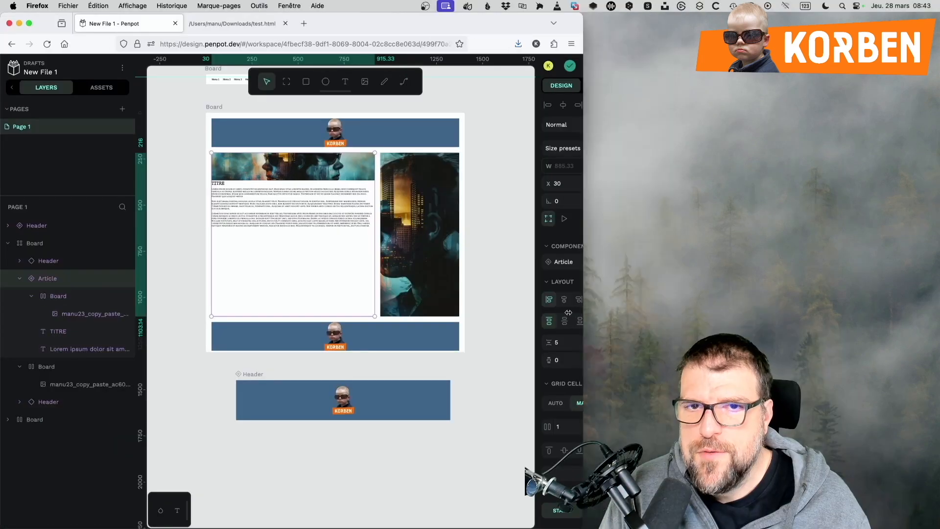
left_click_drag(524, 342, 681, 344)
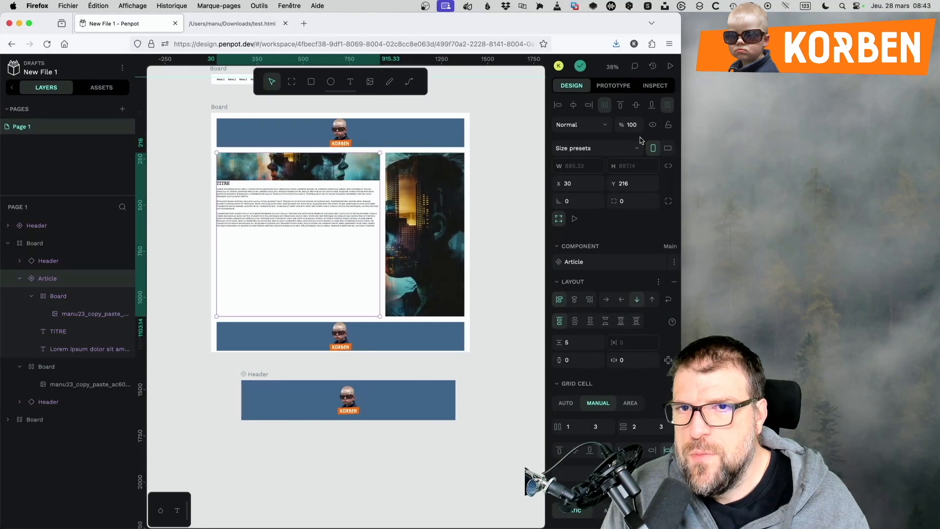
Inspect the size, fill and layout properties of the Article, the Header and the grid board that contains them.
left_click(655, 85)
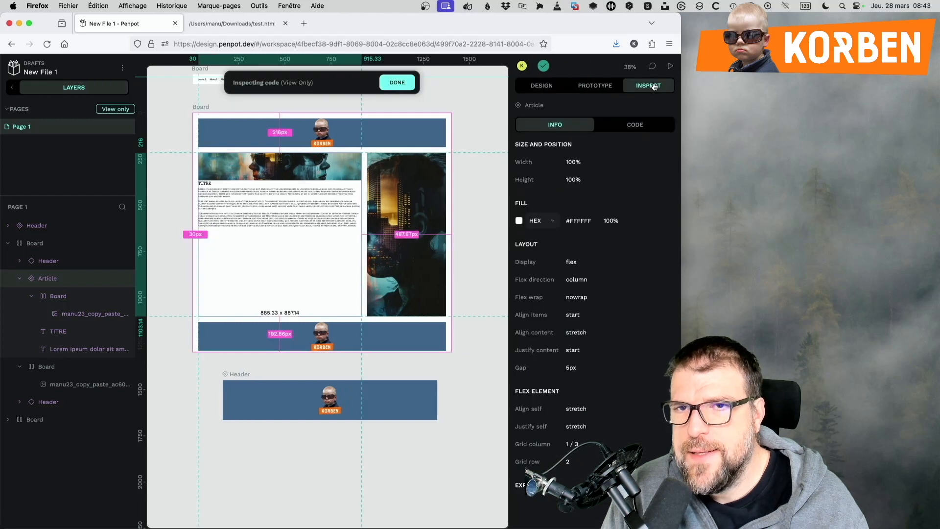
left_click(67, 244)
left_click(66, 263)
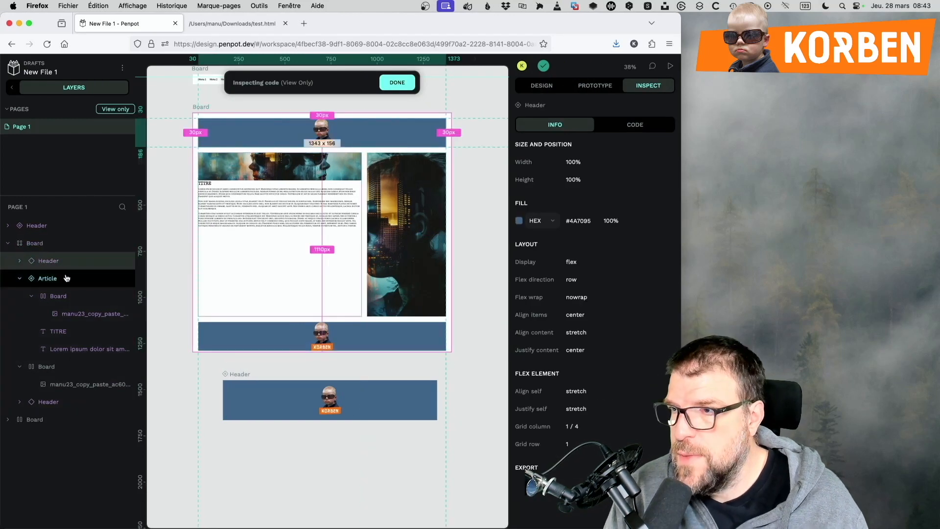
left_click(43, 243)
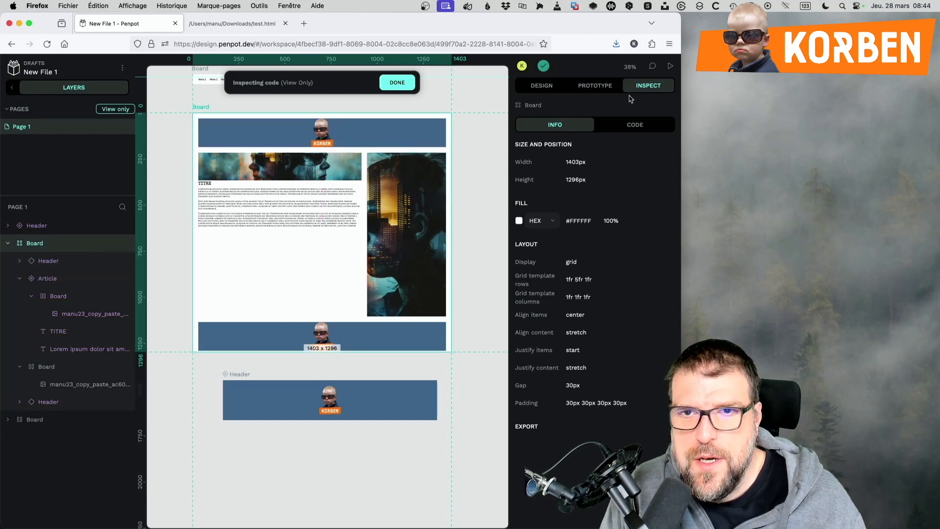
Review the grid board's generated CSS, HTML and SVG code and copy all of it with the HTML markup selected.
left_click(646, 126)
left_click_drag(559, 188, 583, 305)
scroll(574, 414, "down", 2)
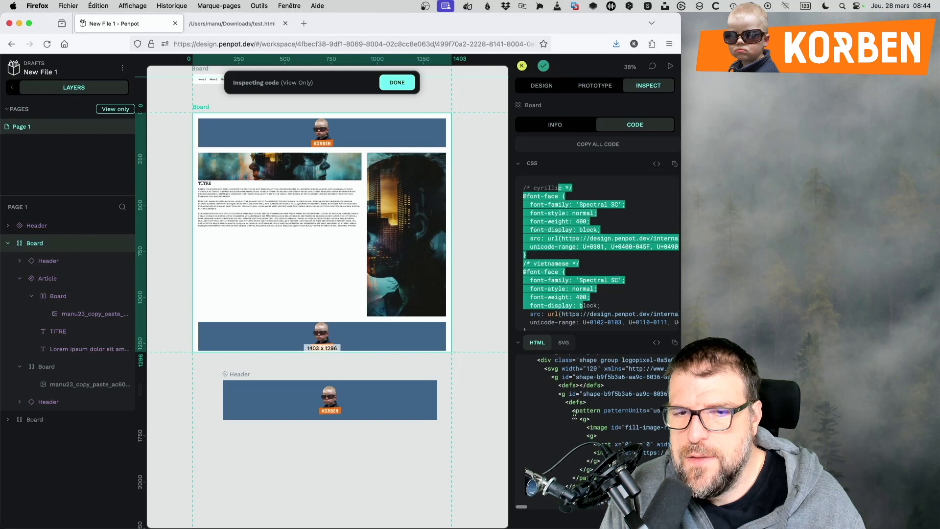
left_click(567, 345)
left_click(537, 342)
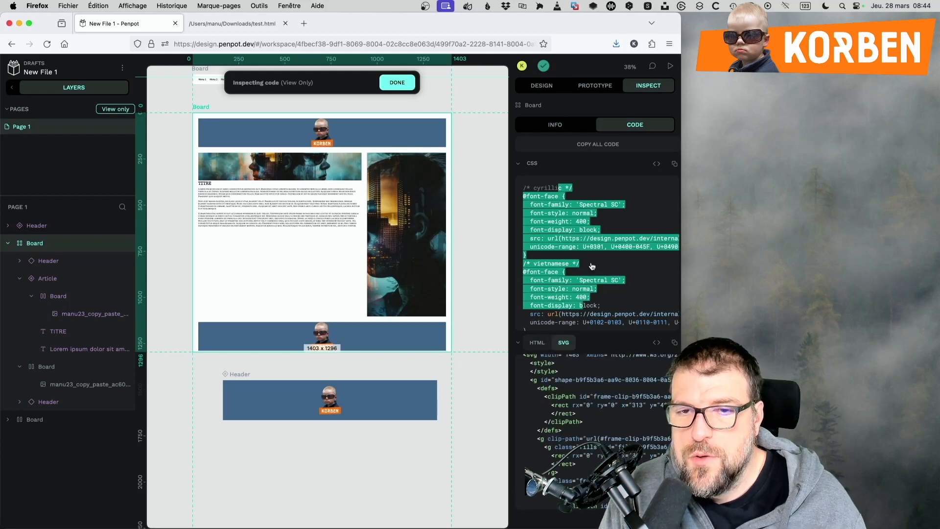
left_click(578, 145)
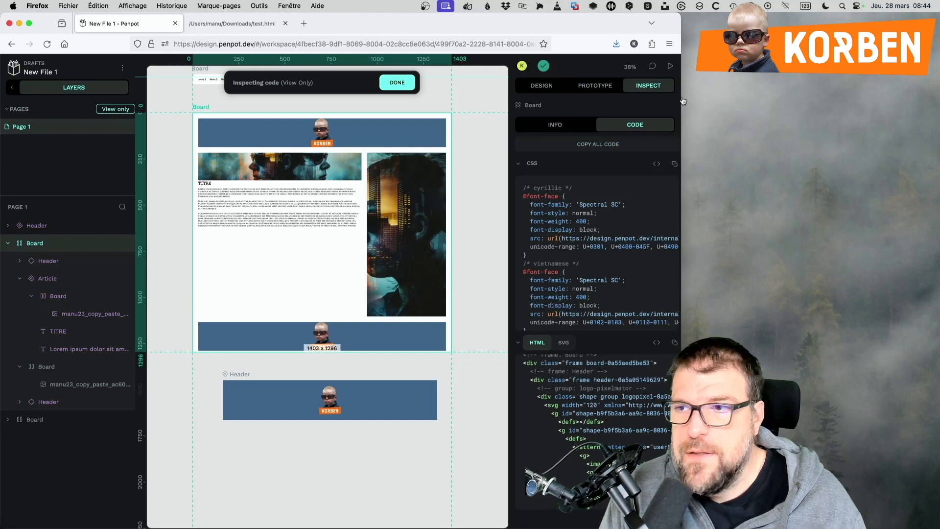
Look at test.html in Visual Studio Code, switch back to Firefox to view the rendered test.html page, and narrow the window.
key("super+Tab")
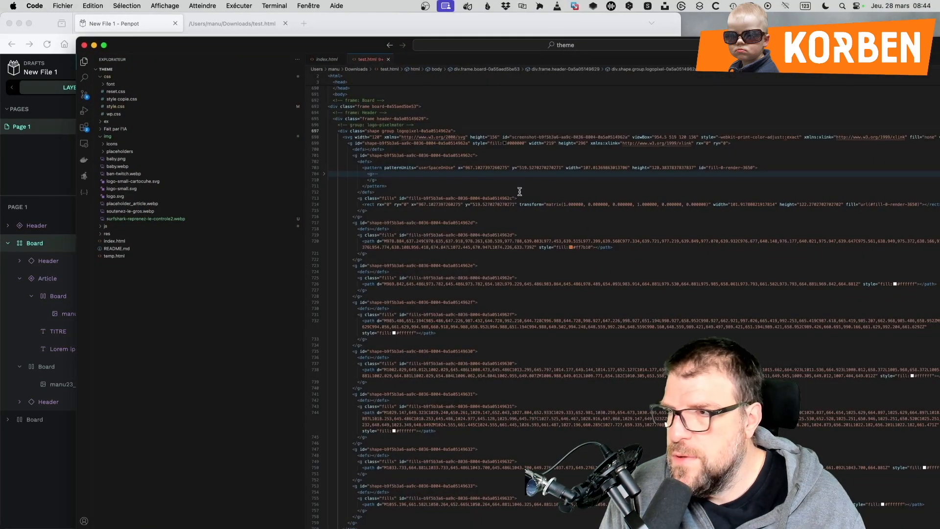
left_click(323, 26)
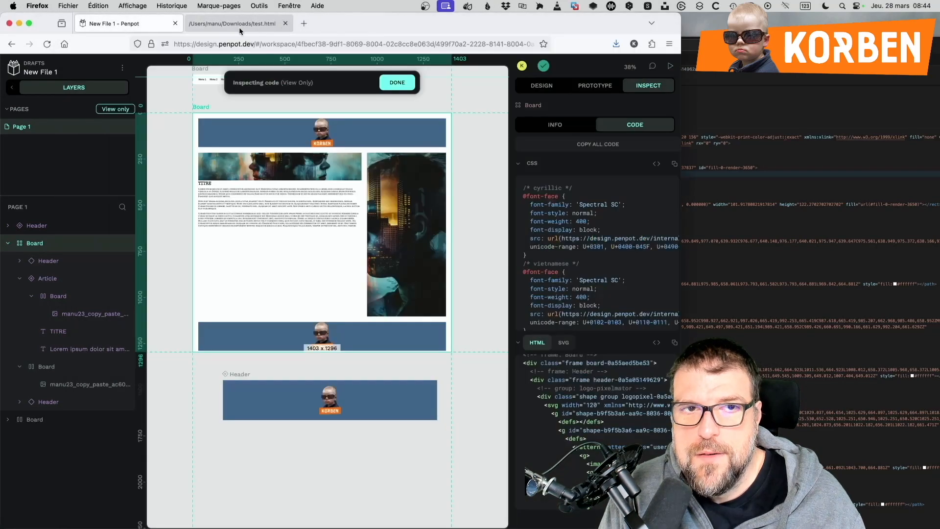
left_click(239, 25)
left_click_drag(680, 526, 565, 522)
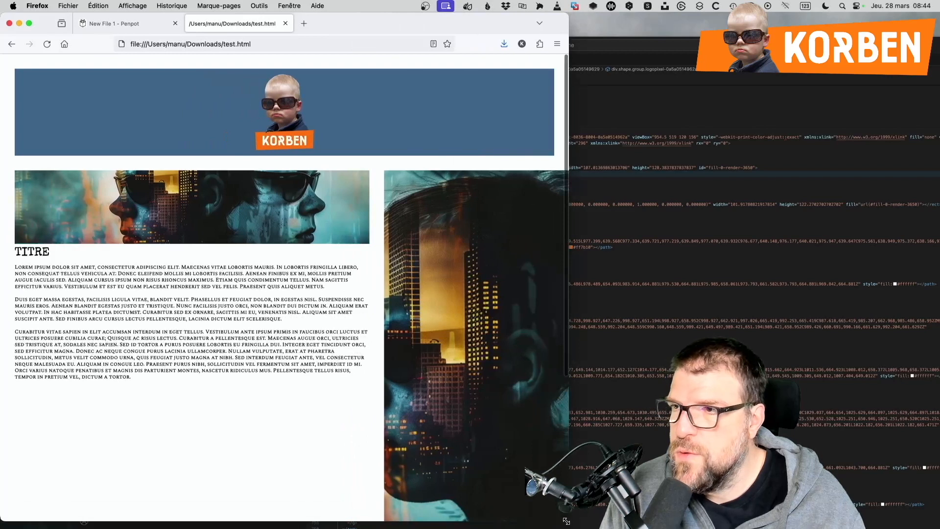